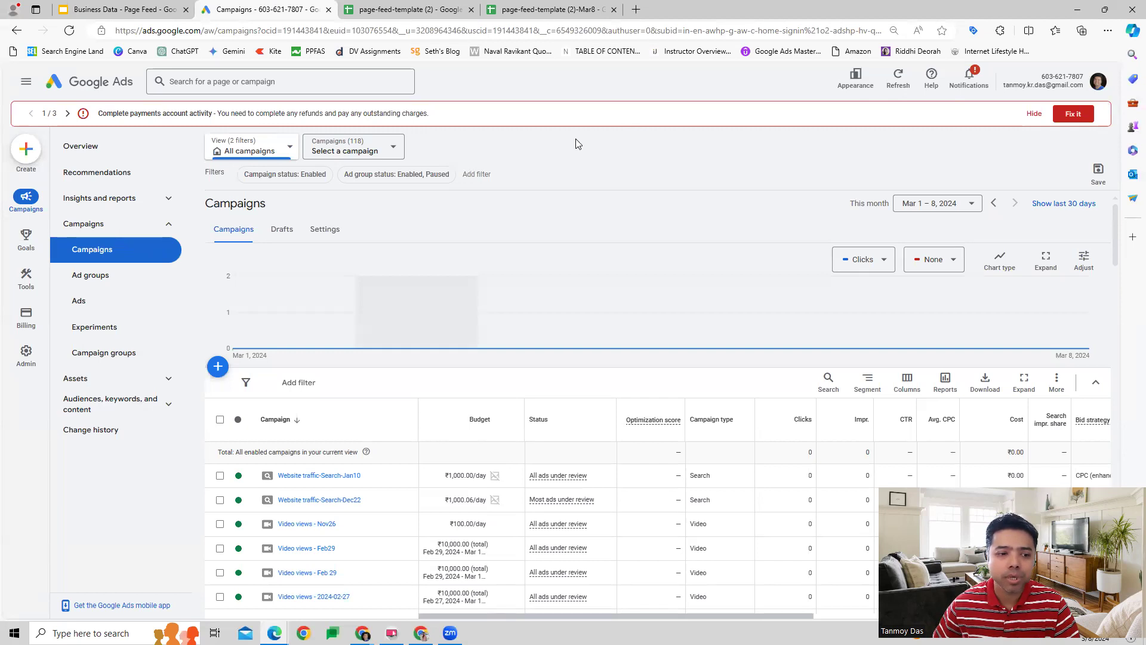
# - Start a new Page feed under Tools > Business data, then bring up the page-feed-template (2) spreadsheet
pyautogui.moveTo(20, 291)
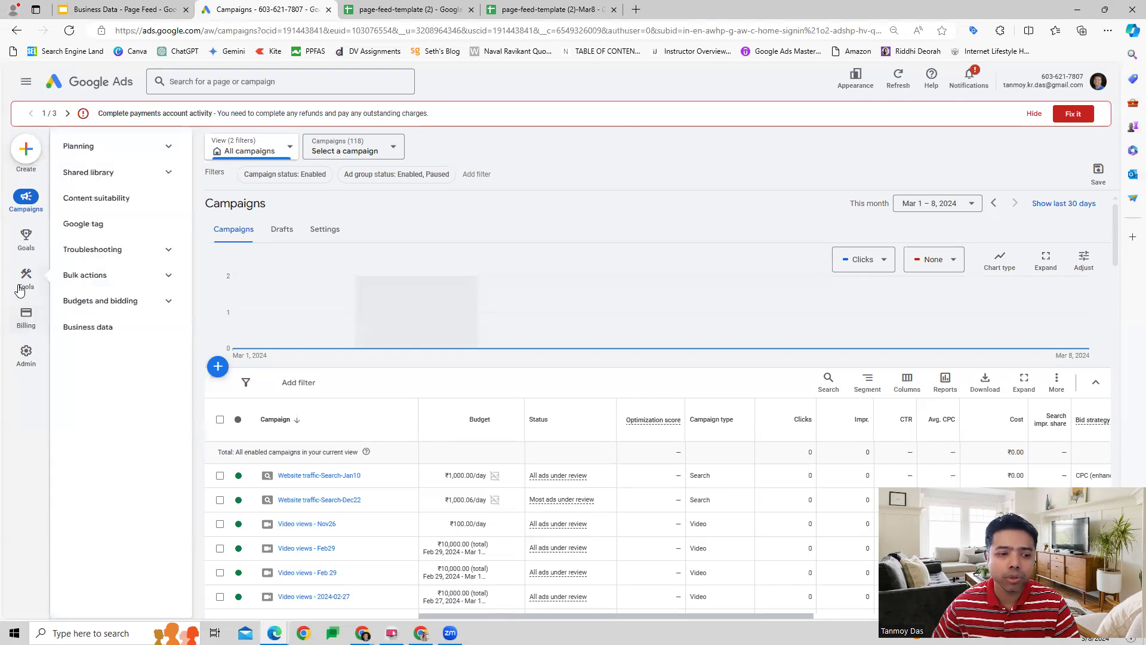
pyautogui.click(110, 334)
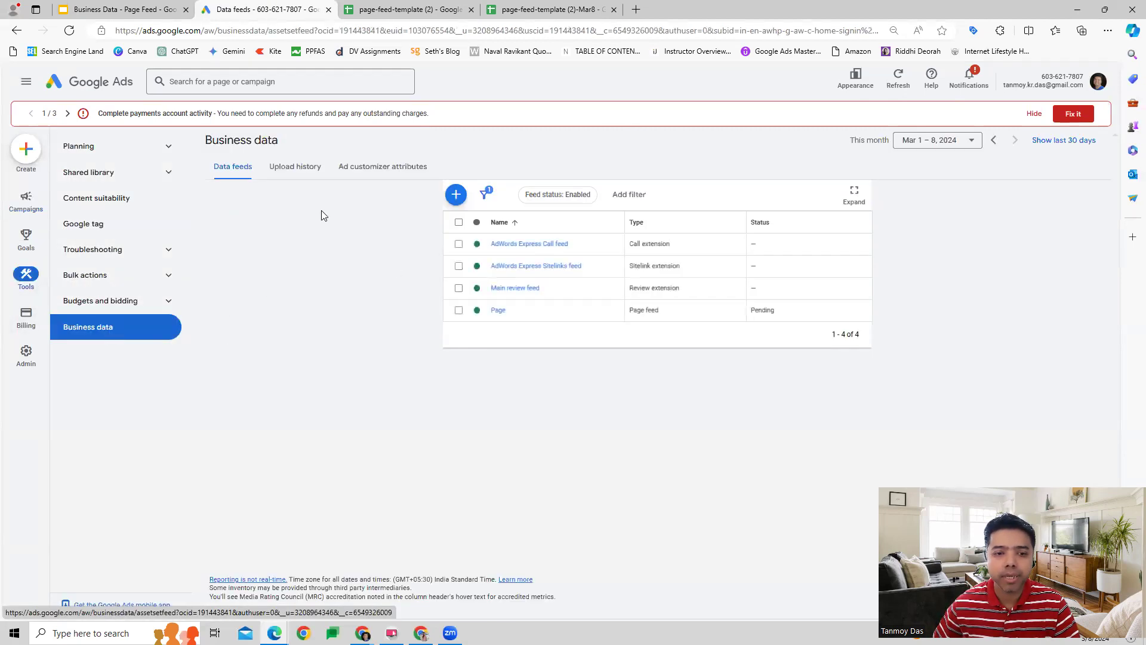
pyautogui.click(458, 199)
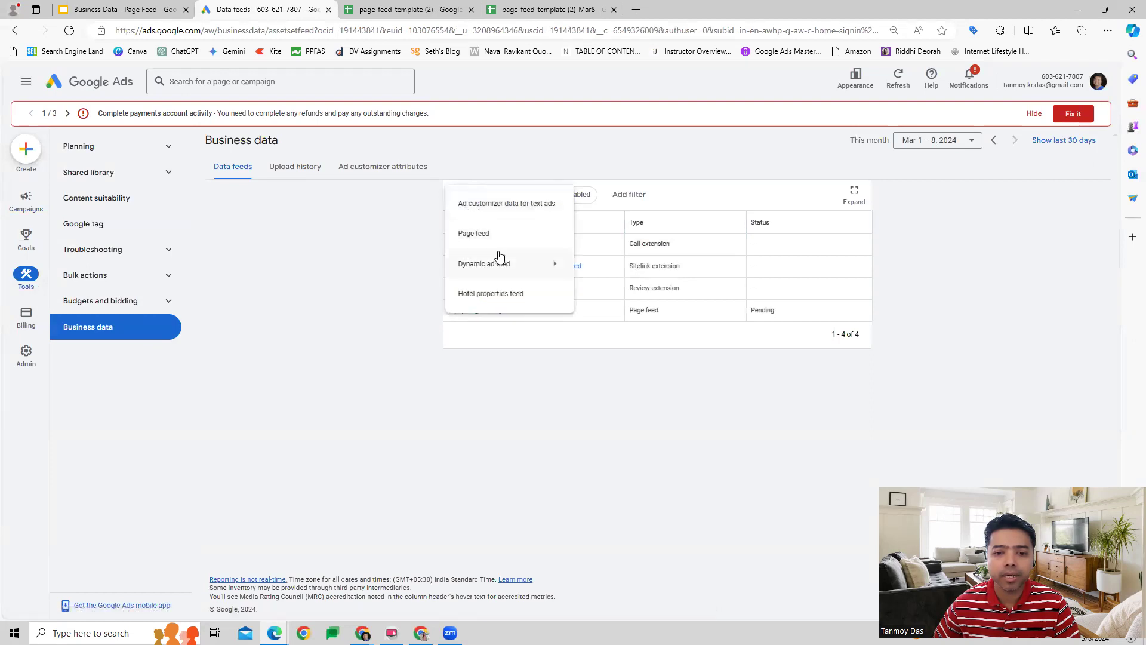
pyautogui.click(490, 243)
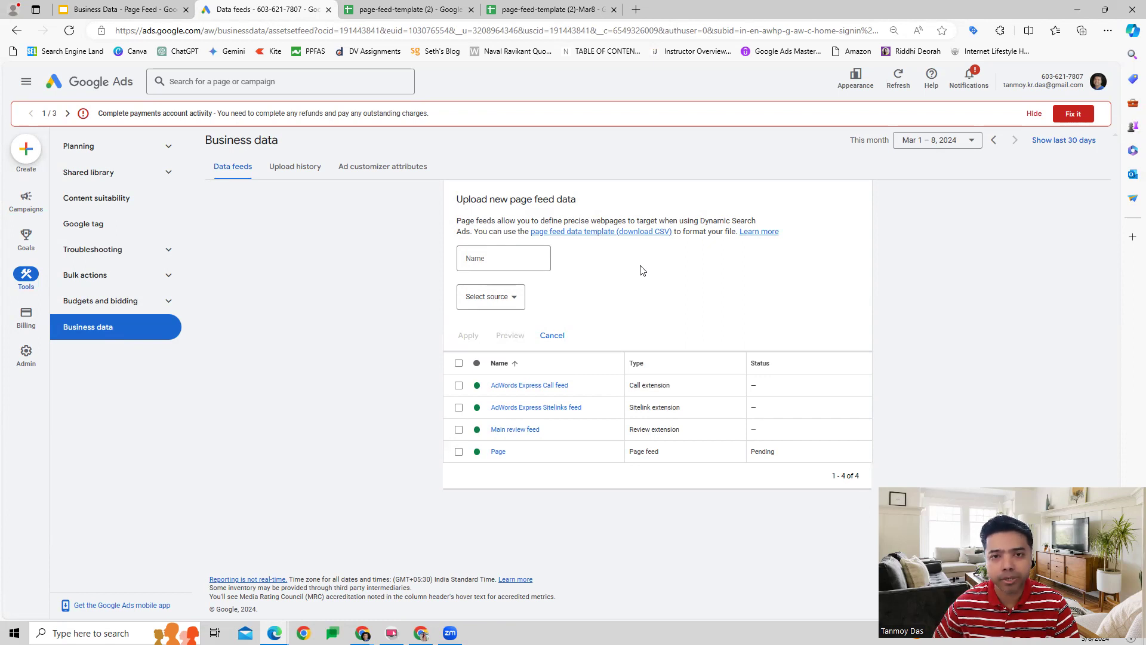
pyautogui.click(394, 7)
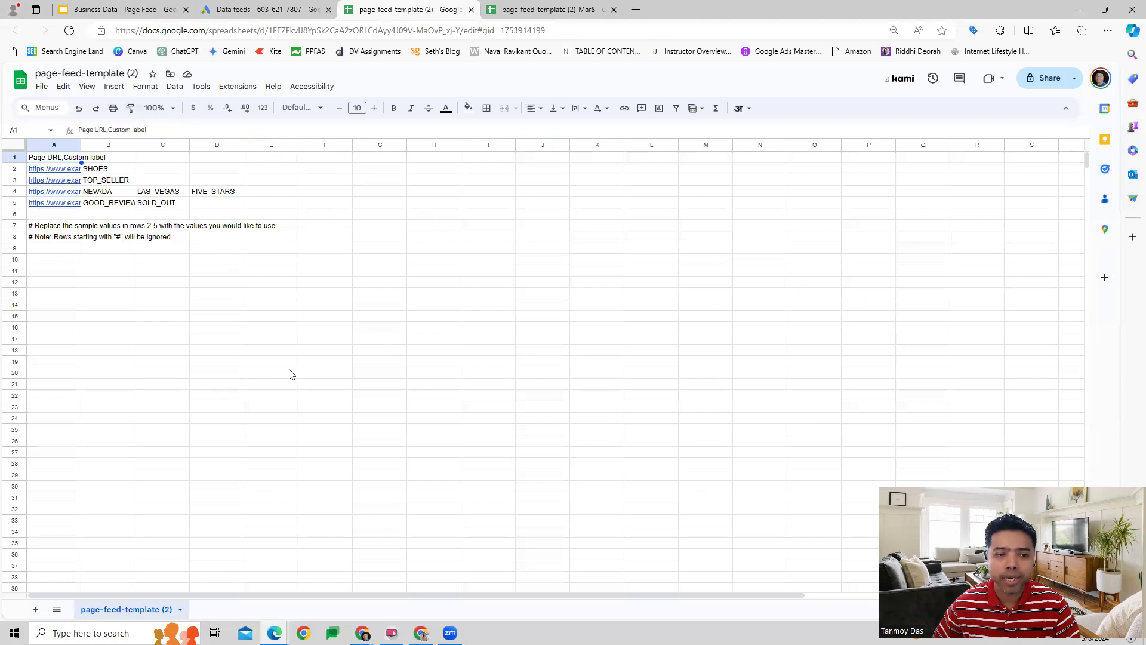
# - Widen the template's URL column, then review the Mar8 sheet's clothes.com URLs and HOME, MEN, WOMEN labels
pyautogui.moveTo(82, 141); pyautogui.dragTo(233, 142)
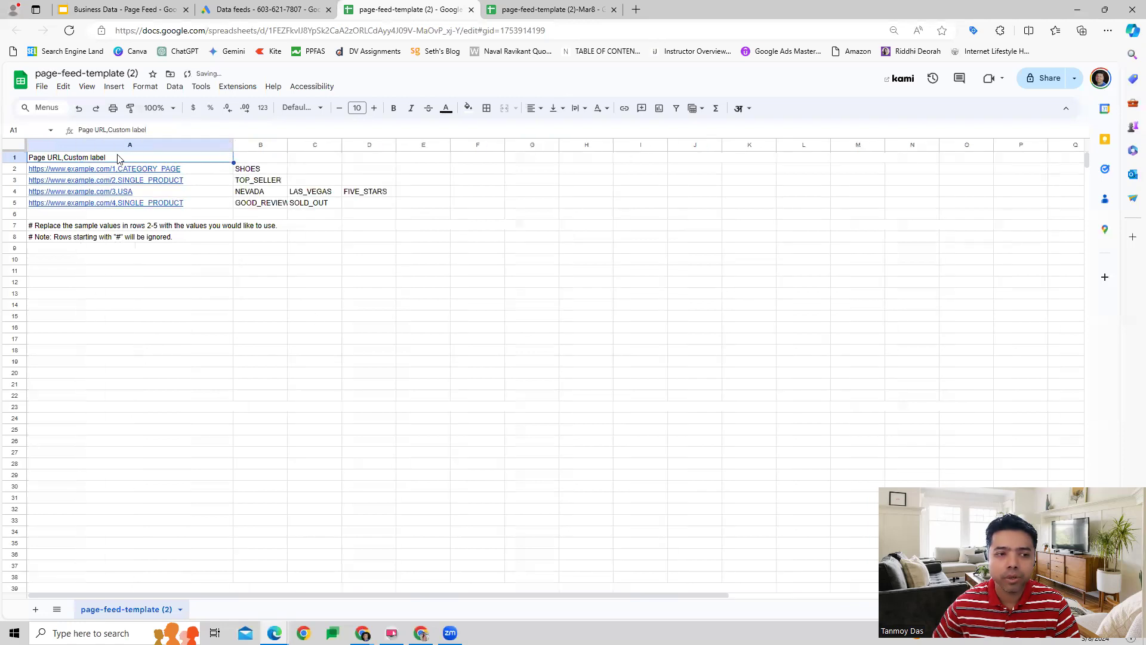
pyautogui.click(262, 160)
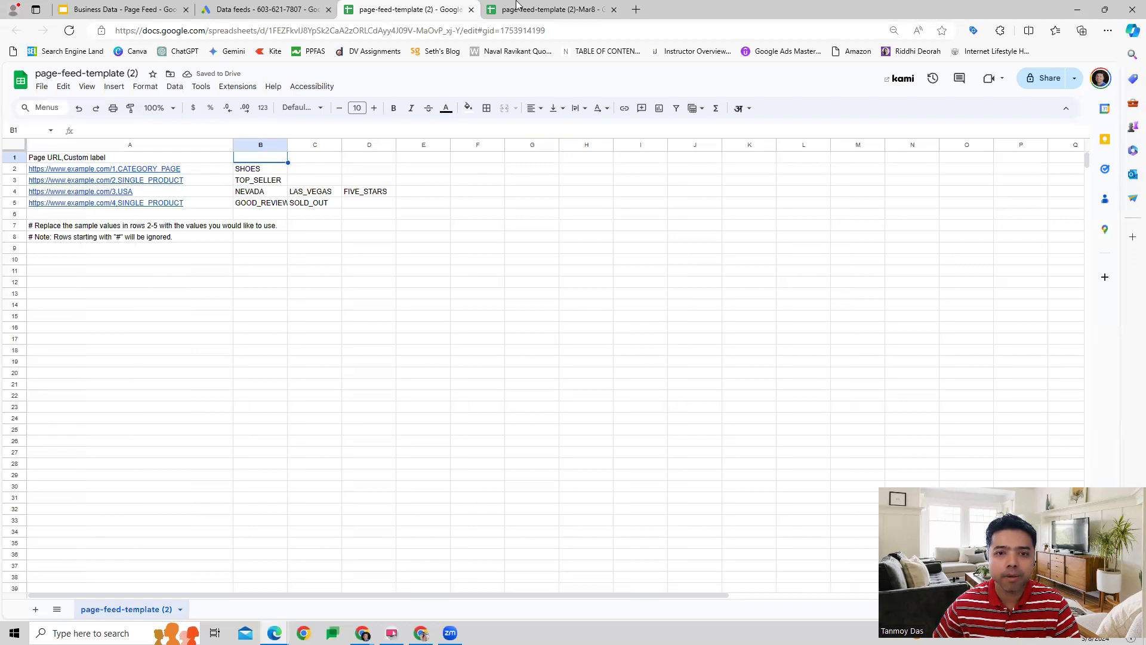
pyautogui.click(520, 9)
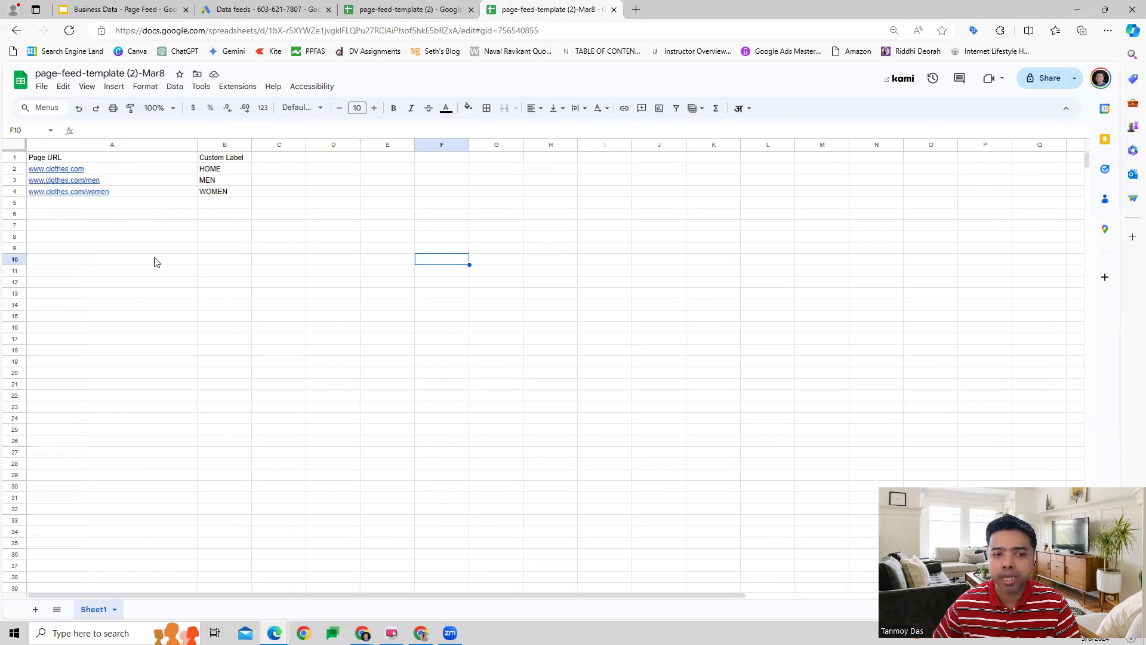
pyautogui.click(110, 173)
pyautogui.press('Right')
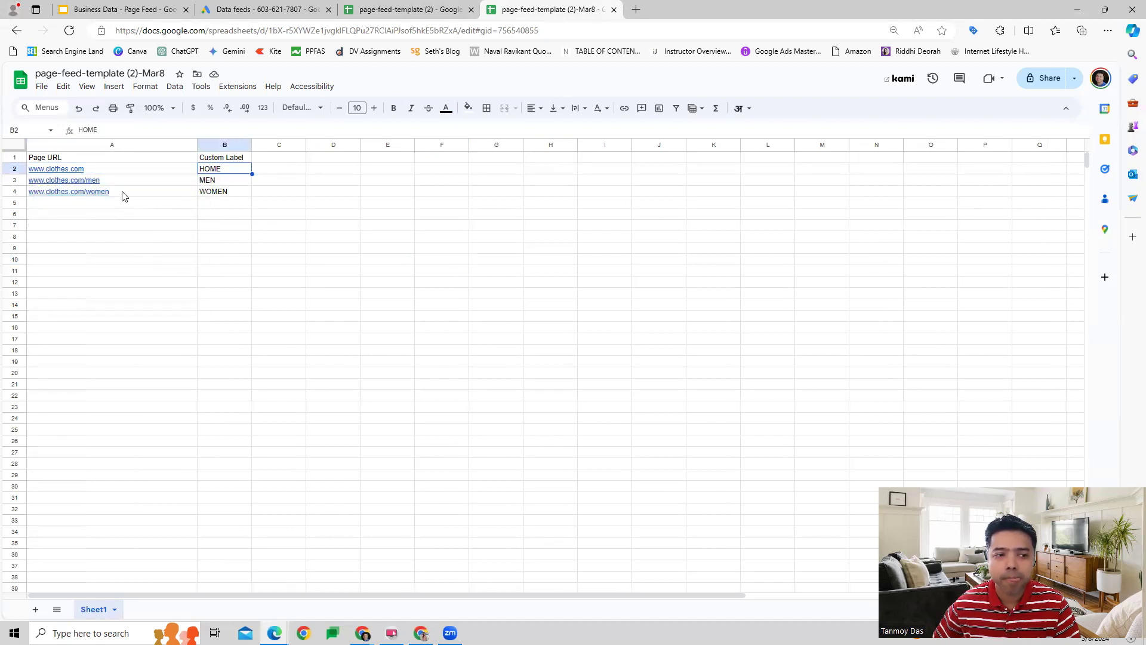
pyautogui.click(110, 185)
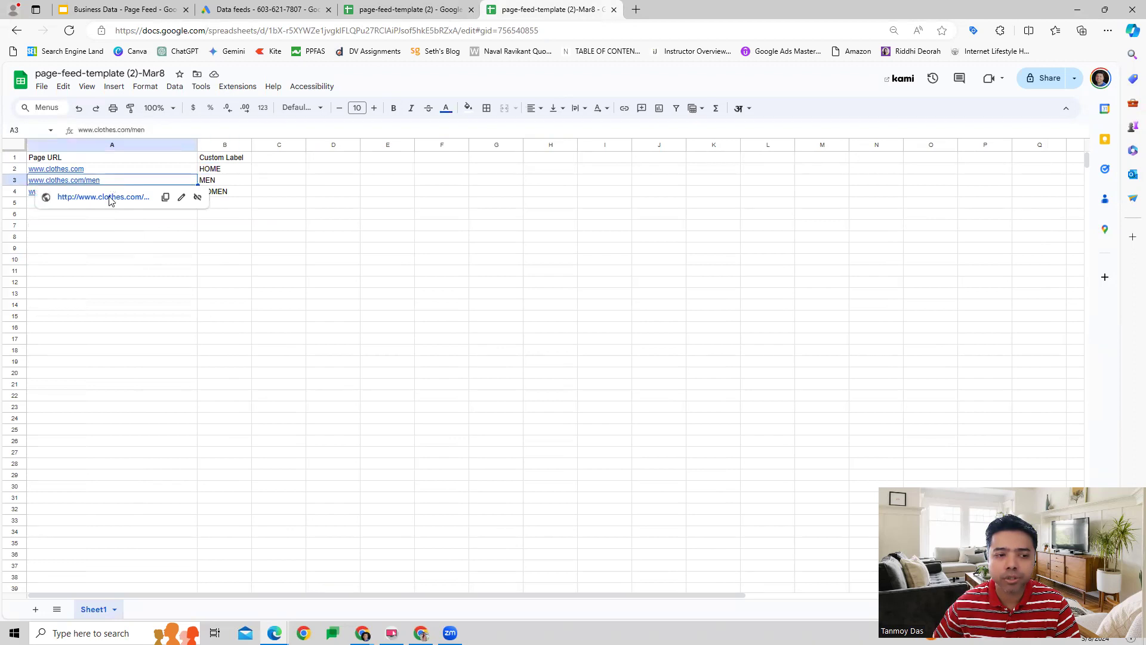
pyautogui.click(111, 238)
pyautogui.click(126, 191)
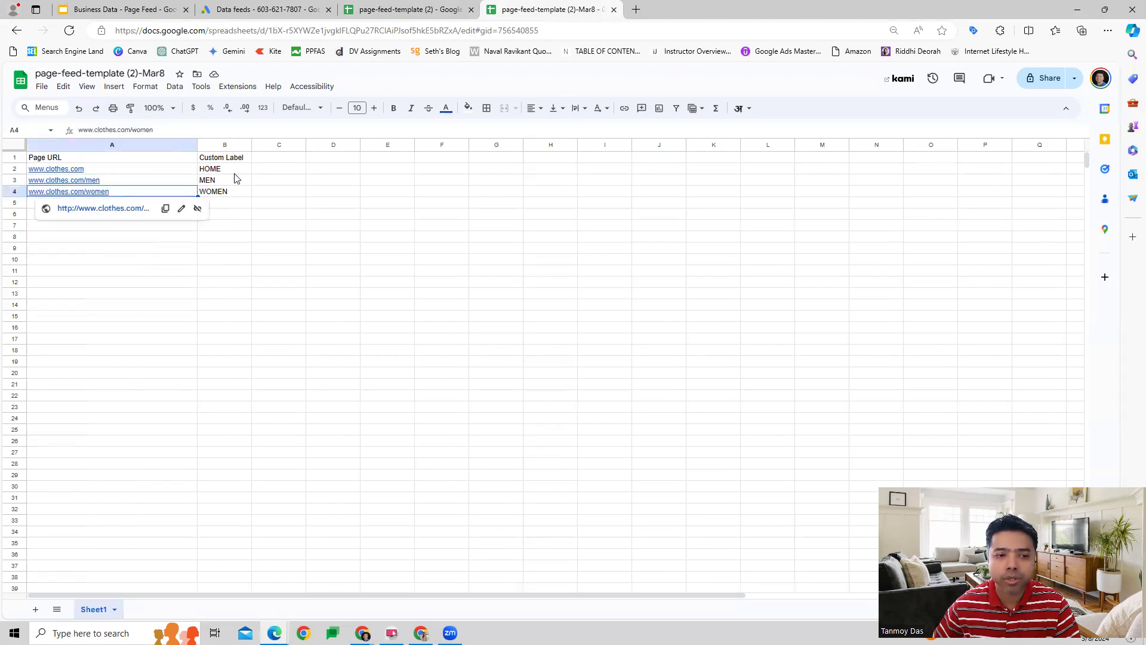
pyautogui.click(206, 182)
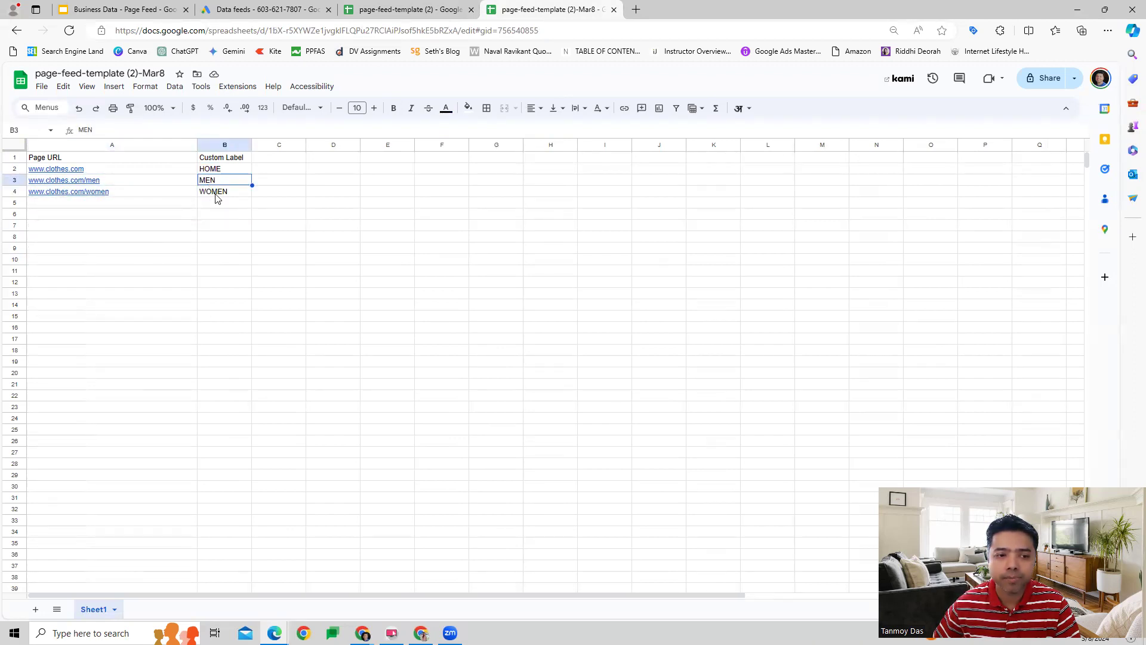
pyautogui.click(230, 203)
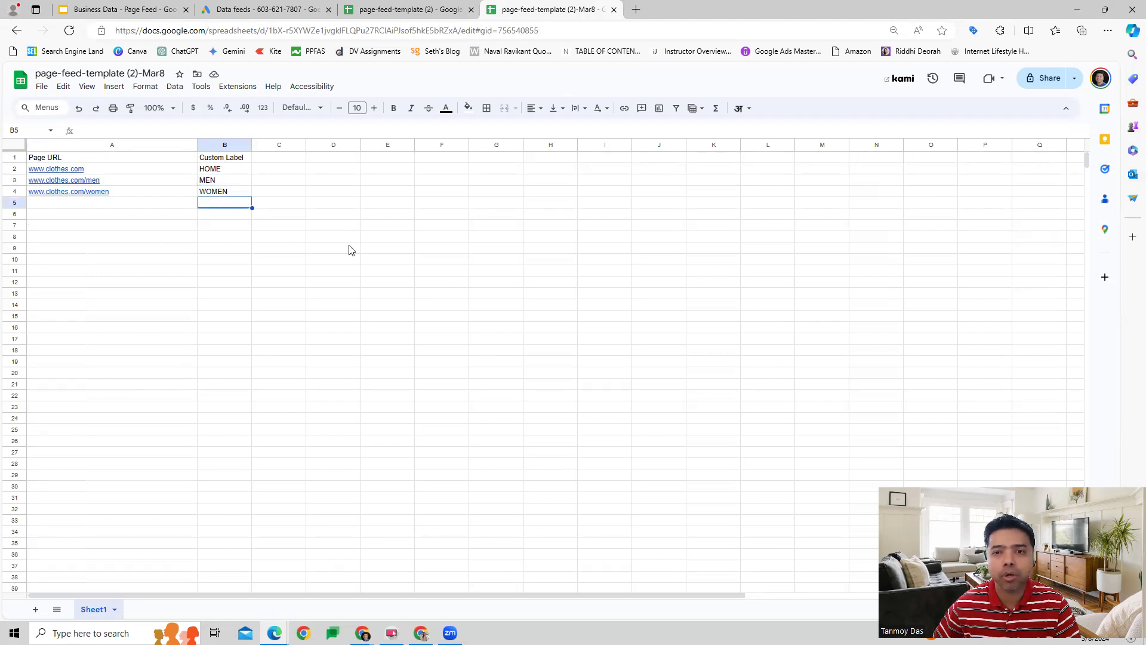
pyautogui.click(351, 248)
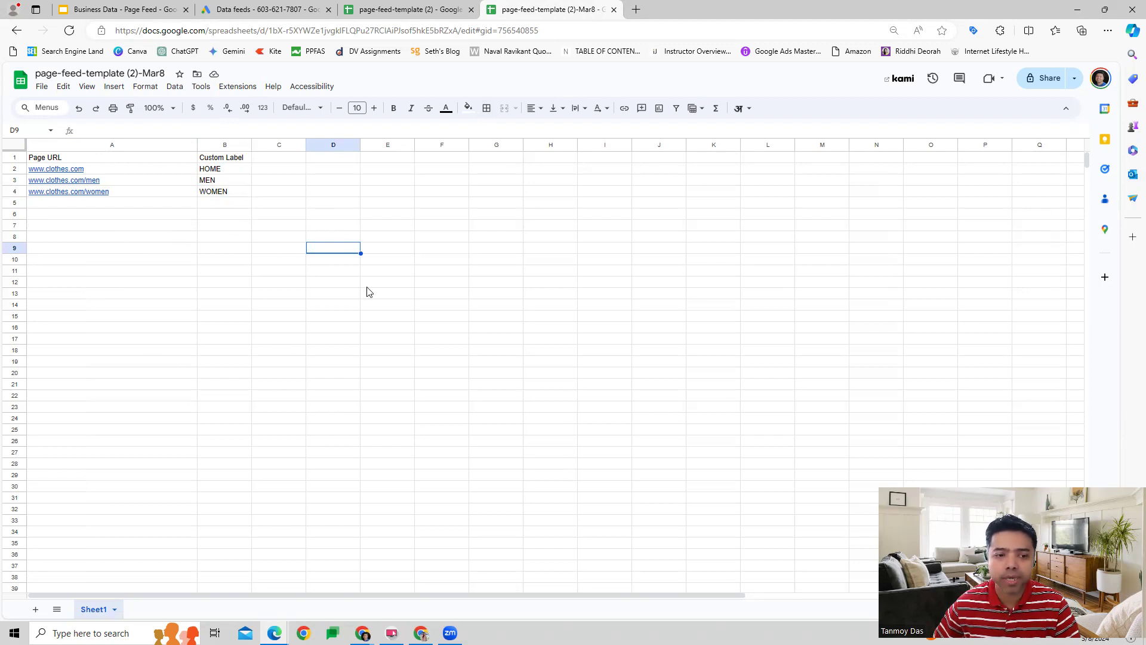
# - Look at the File > Download options, then close them without downloading
pyautogui.click(42, 86)
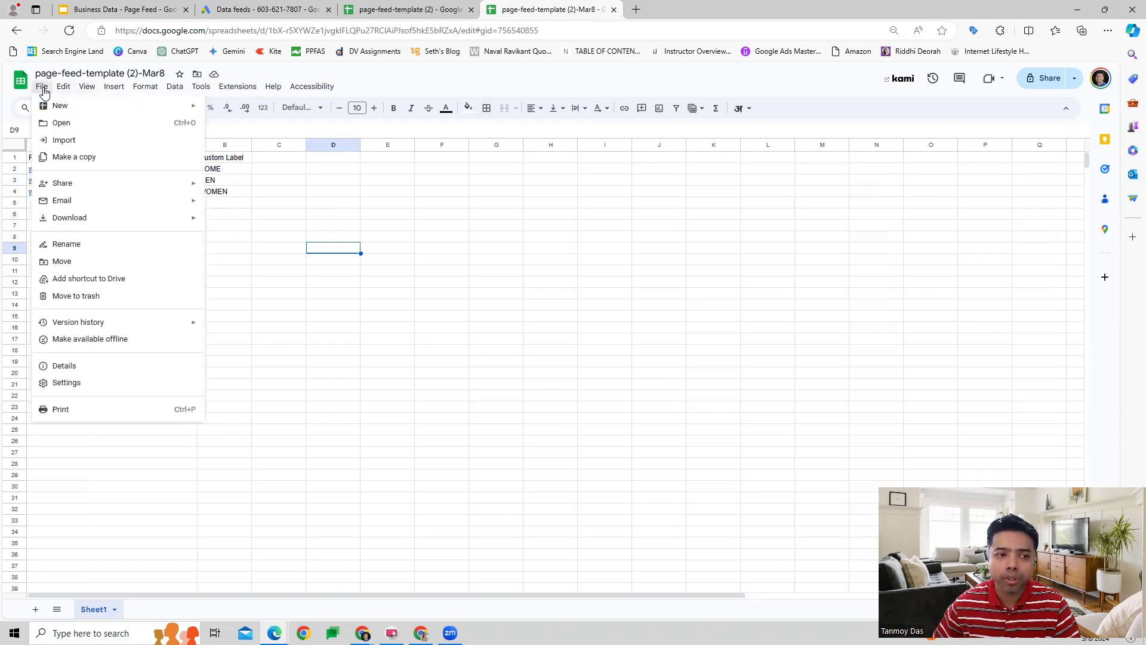
pyautogui.moveTo(94, 218)
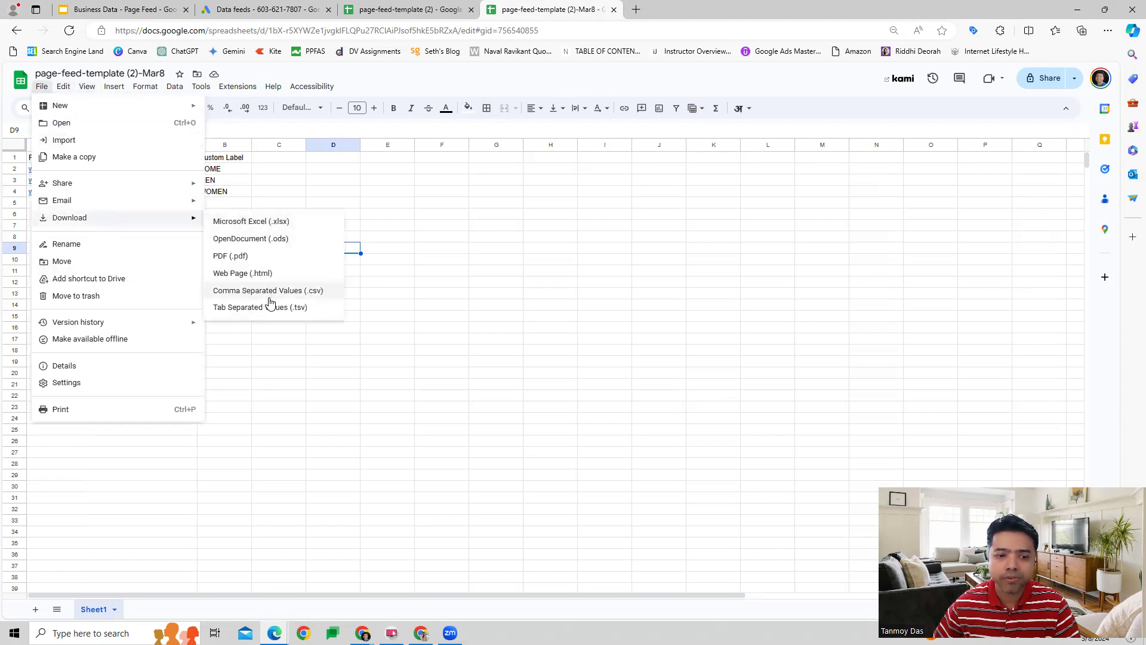
pyautogui.click(417, 294)
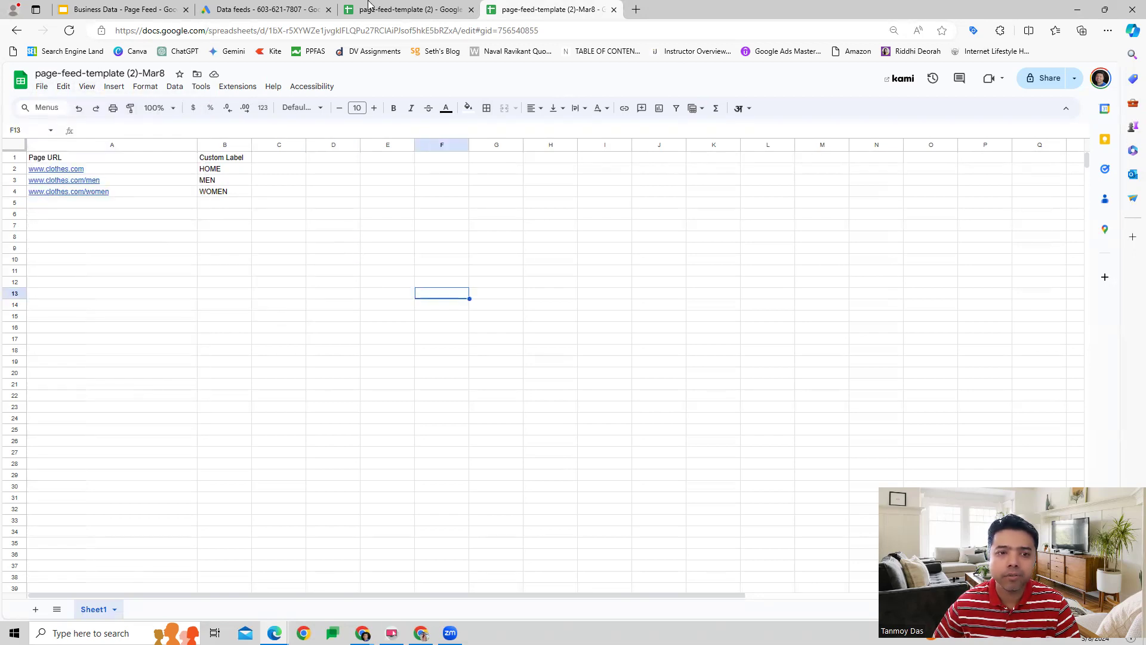
# - Cancel the pending upload form in Google Ads and start a fresh page feed
pyautogui.click(279, 8)
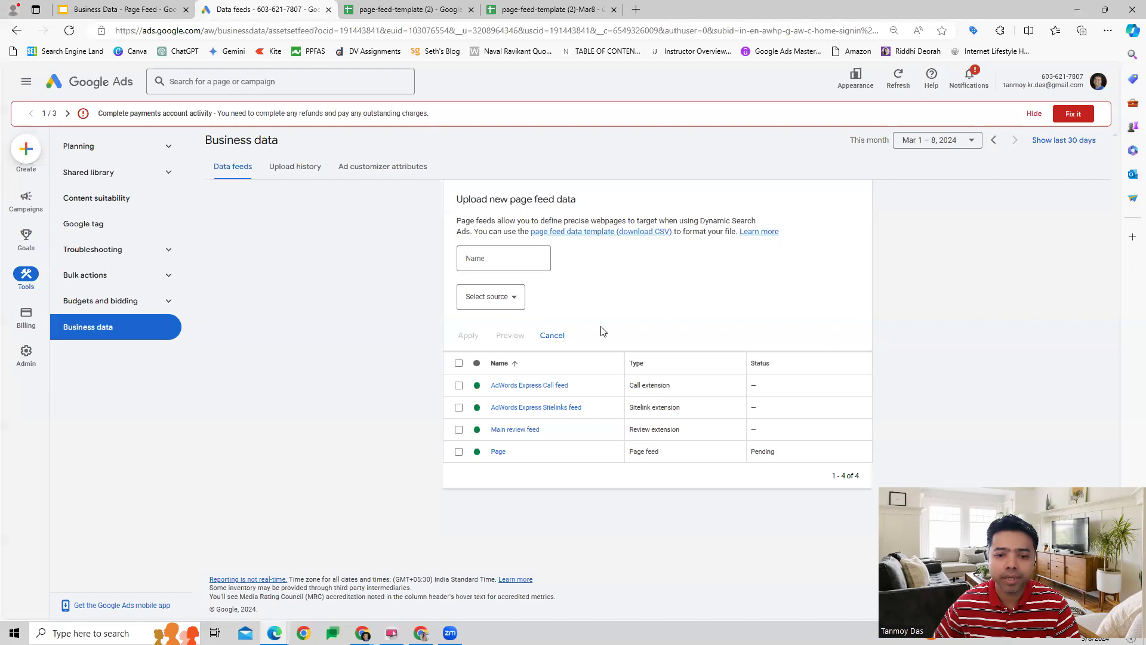
pyautogui.click(561, 339)
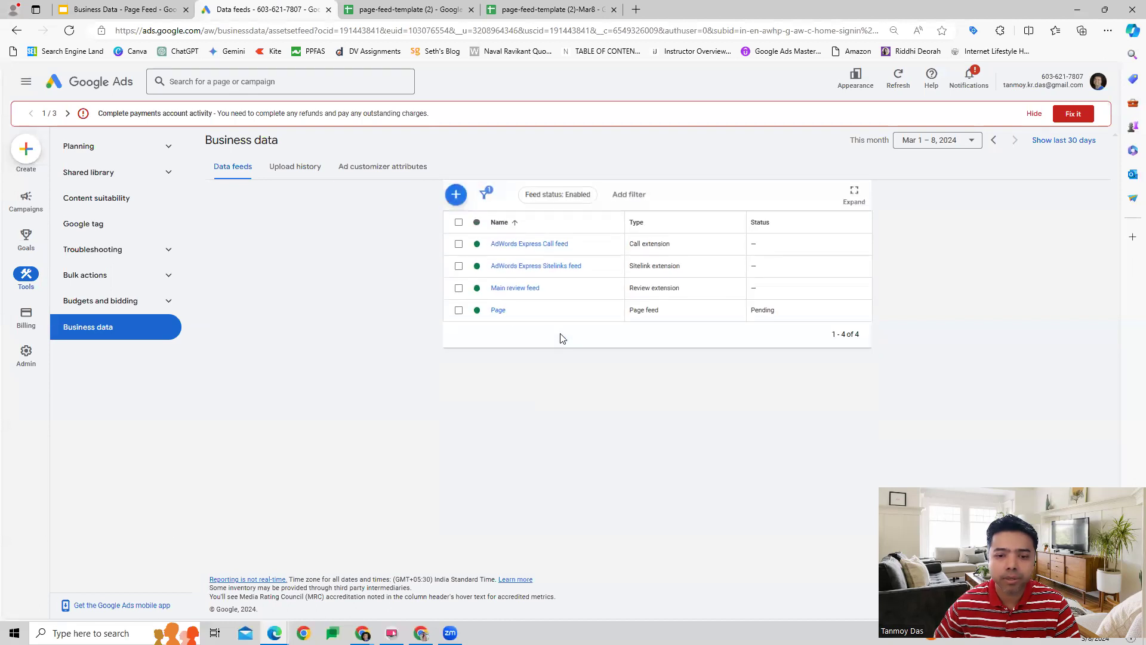
pyautogui.click(454, 197)
pyautogui.click(522, 245)
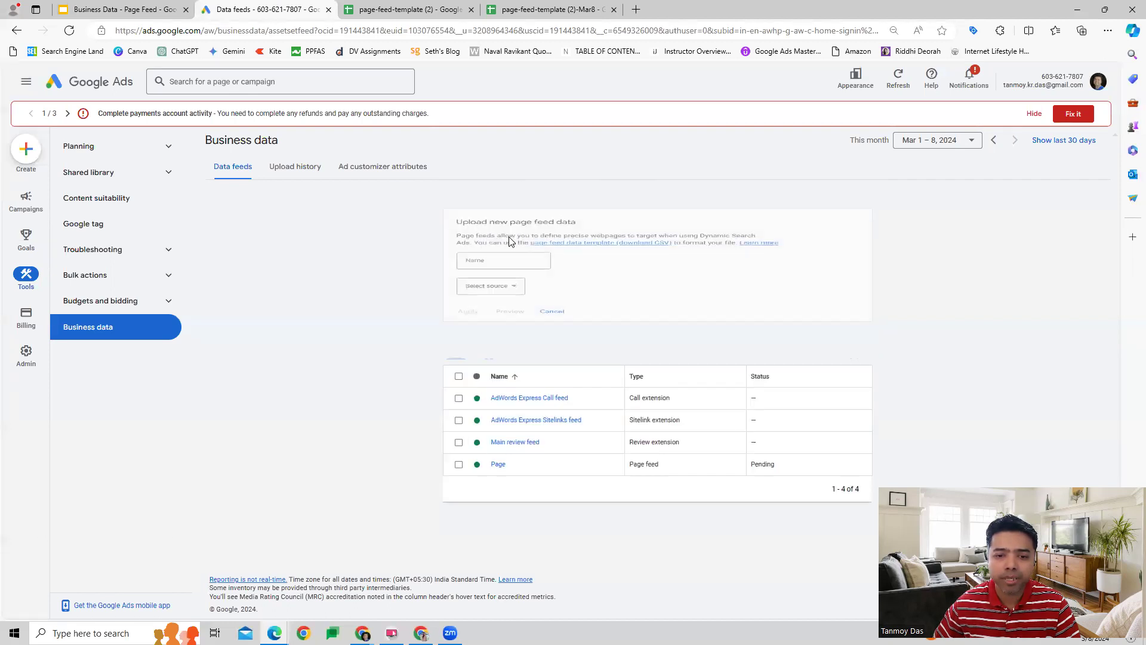
# - Name the feed Page-Mar7 and upload page-feed-template (2)-Mar8 - Sheet1.csv as its source
pyautogui.click(507, 255)
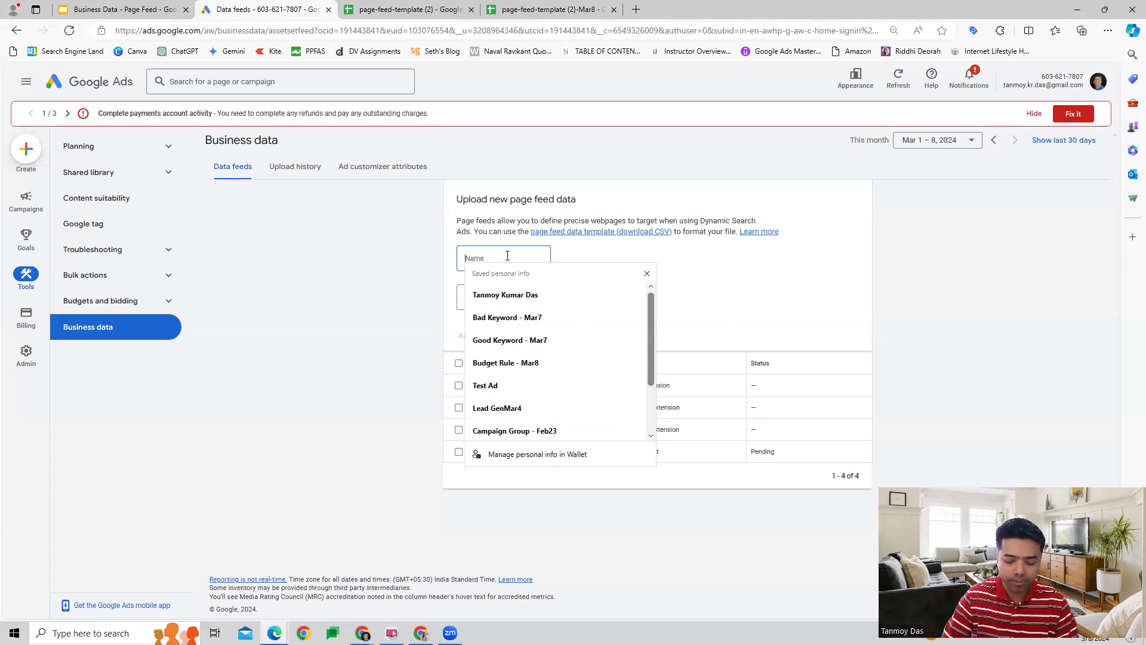
pyautogui.write('Page')
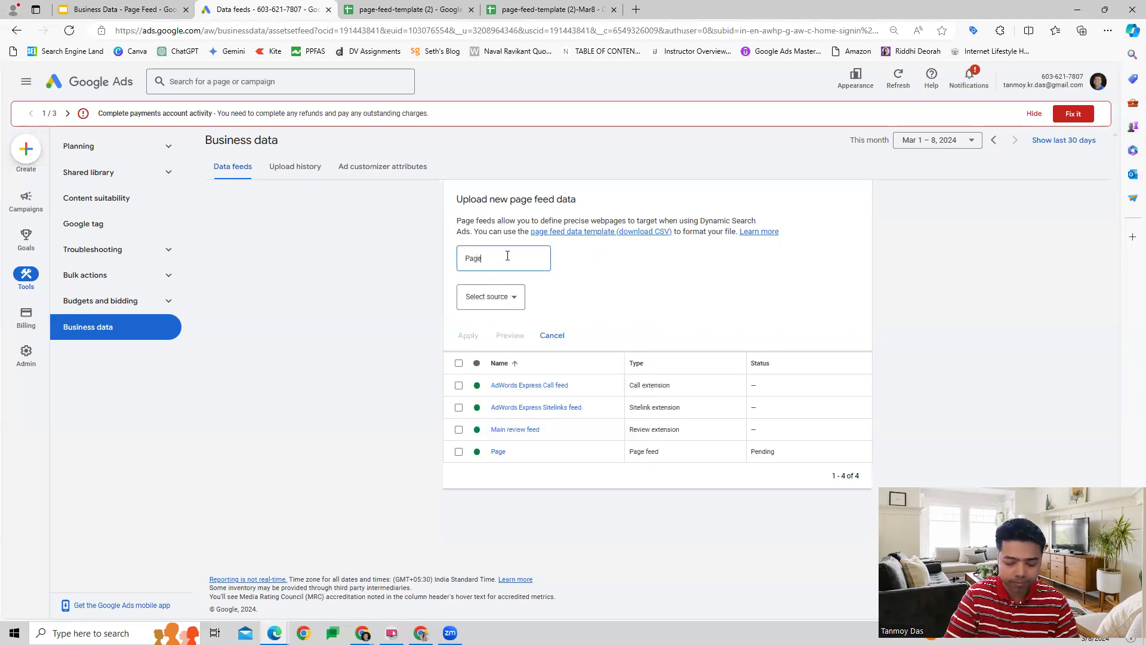
pyautogui.write('-Mar7')
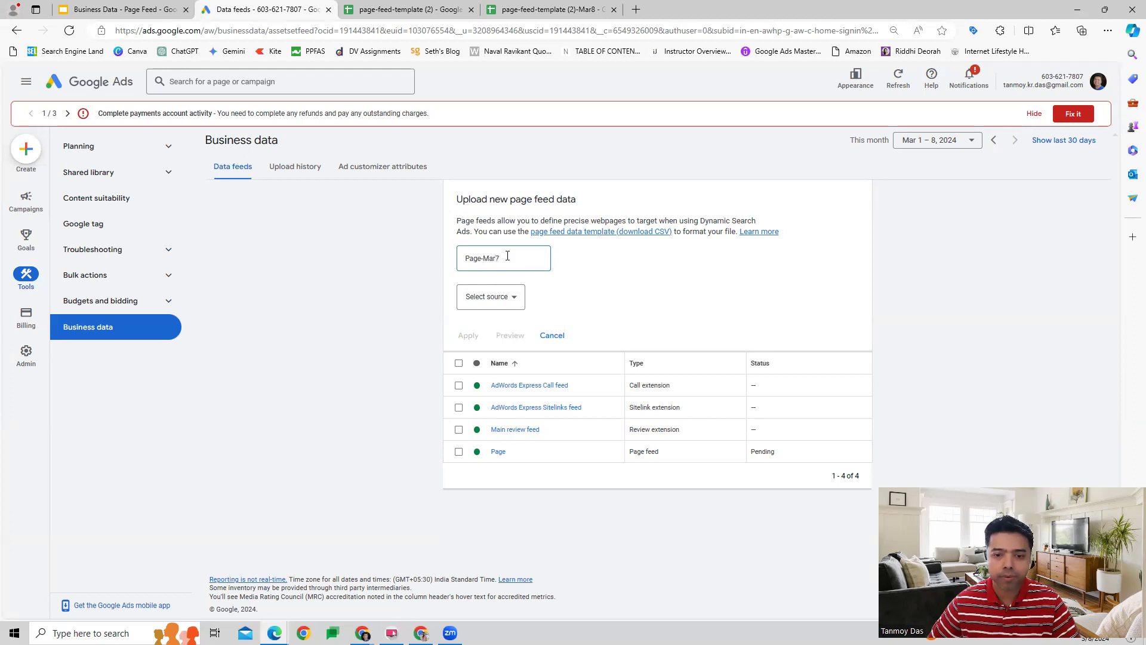
pyautogui.click(503, 295)
pyautogui.click(478, 302)
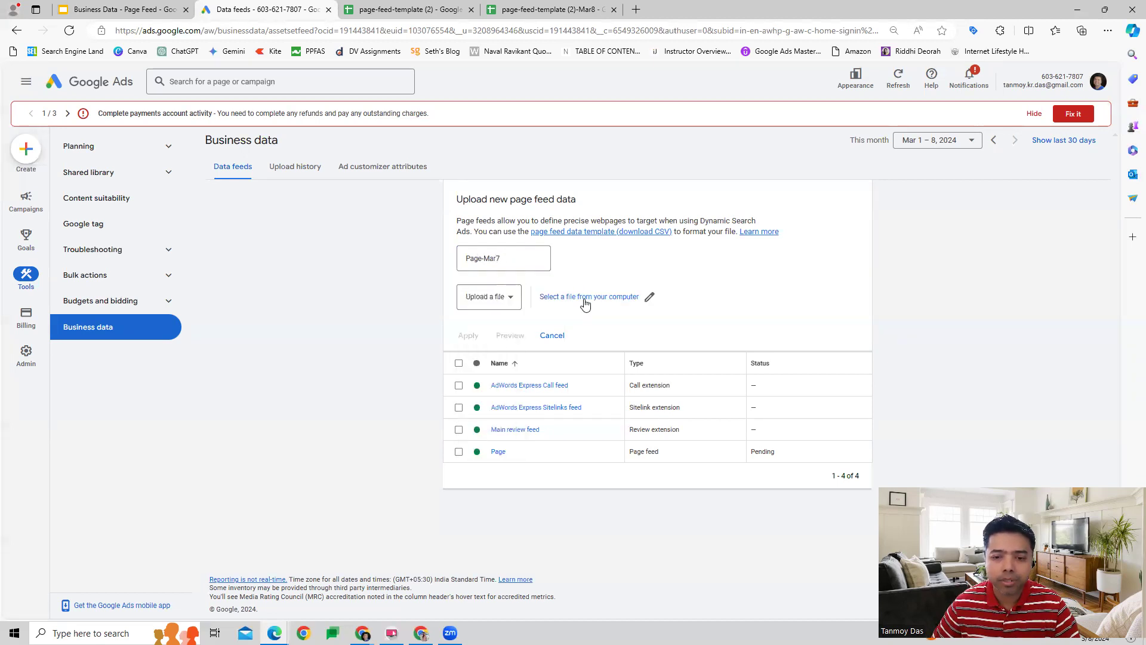
pyautogui.click(585, 298)
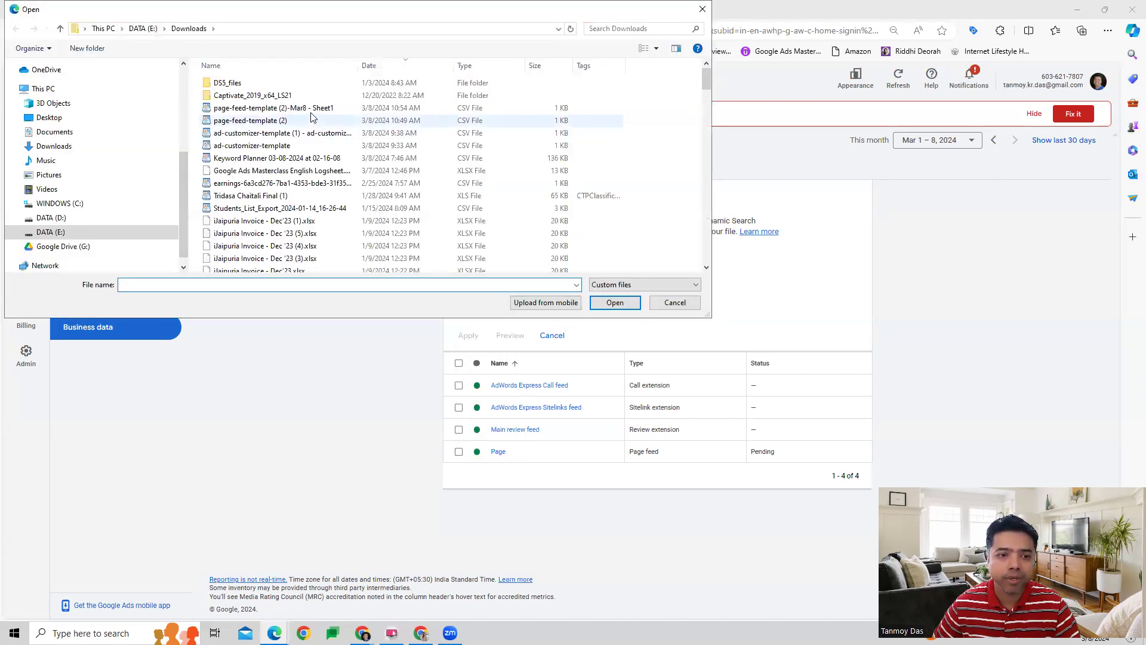
pyautogui.doubleClick(309, 110)
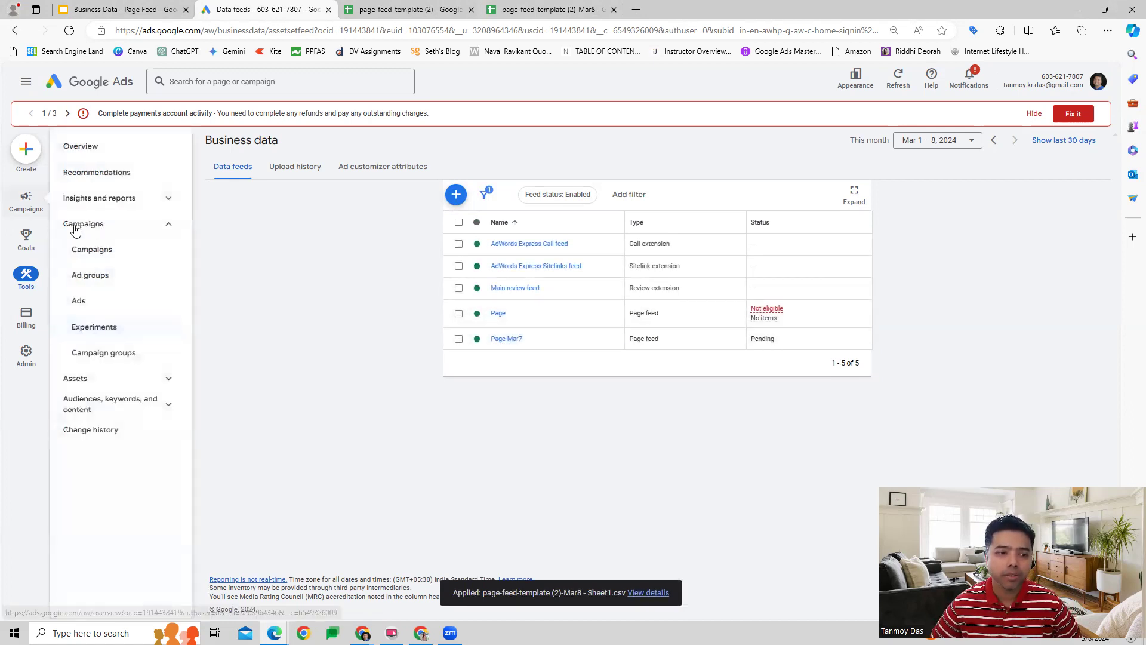
# - Go to the campaign list and open the settings of Website traffic-Search-Dec22
pyautogui.moveTo(24, 206)
pyautogui.click(105, 253)
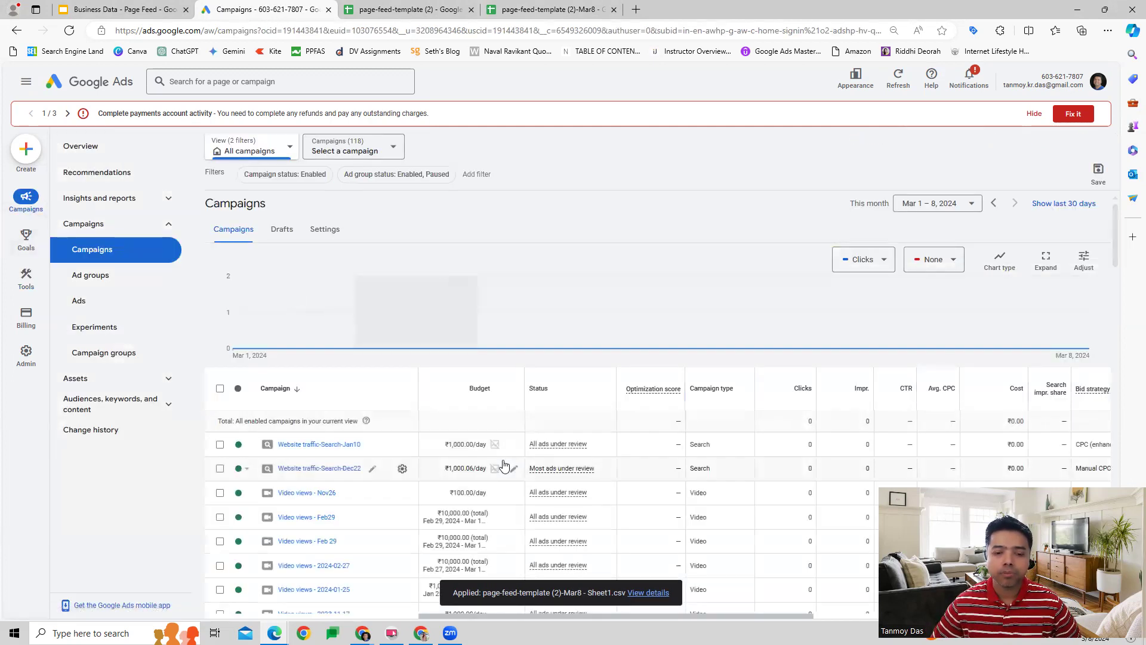
pyautogui.scroll(-2, 457, 468)
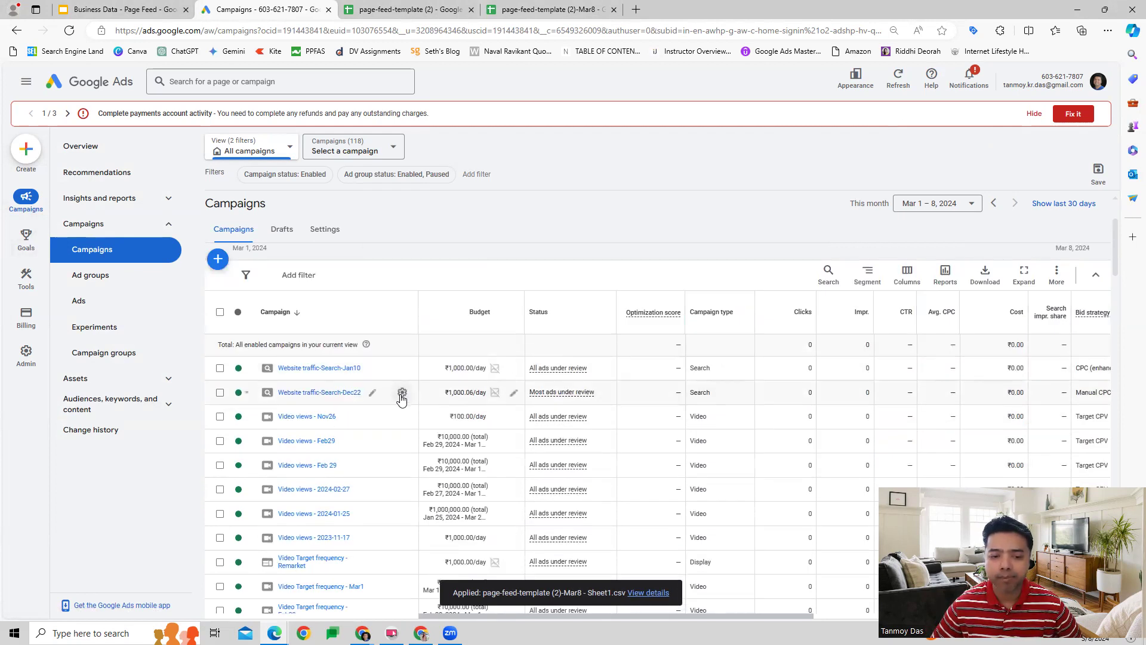
pyautogui.click(402, 393)
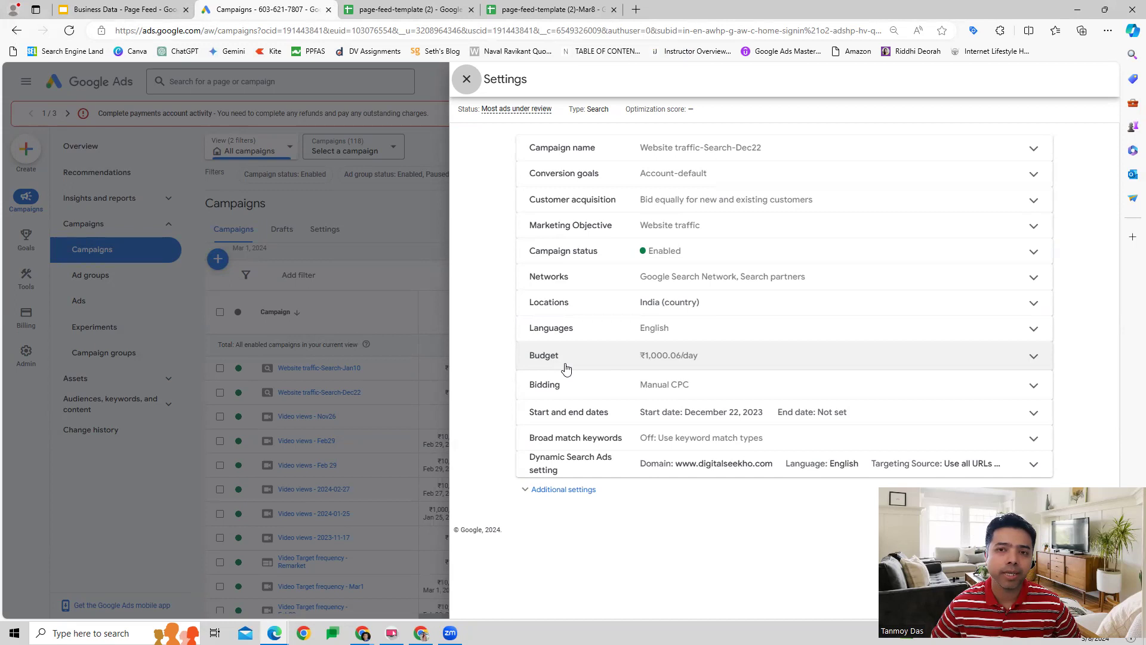
# - Limit Dec22's Dynamic Search Ads to Page-Mar7 feed URLs only, save, and open its ad groups
pyautogui.click(582, 469)
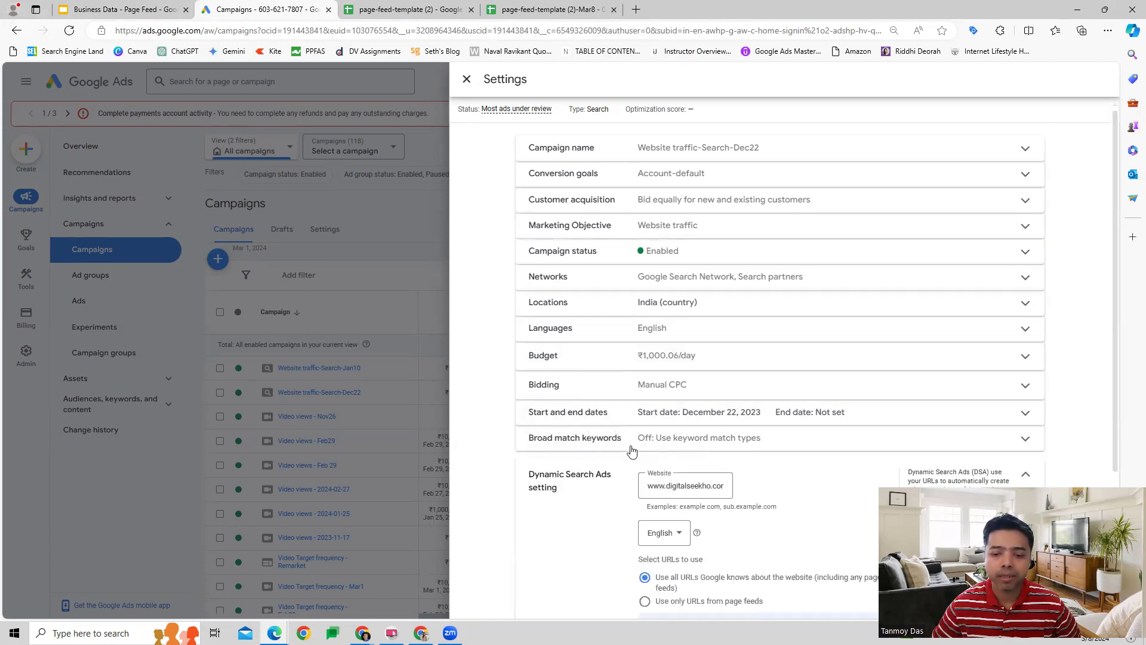
pyautogui.moveTo(656, 416)
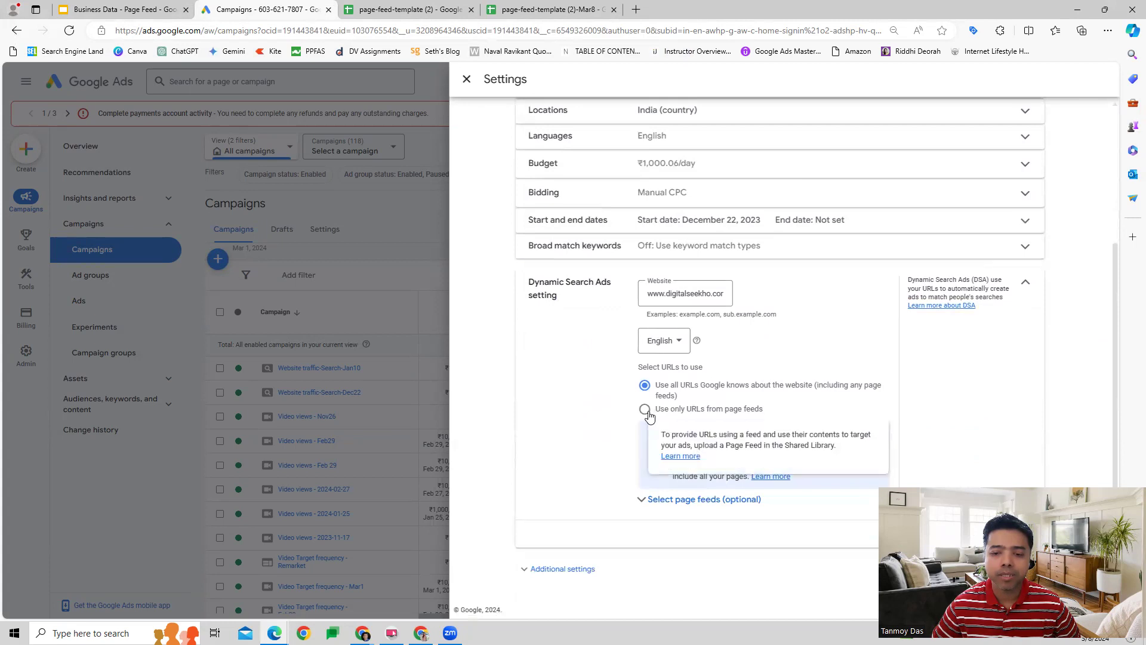
pyautogui.click(745, 411)
pyautogui.scroll(-3, 606, 433)
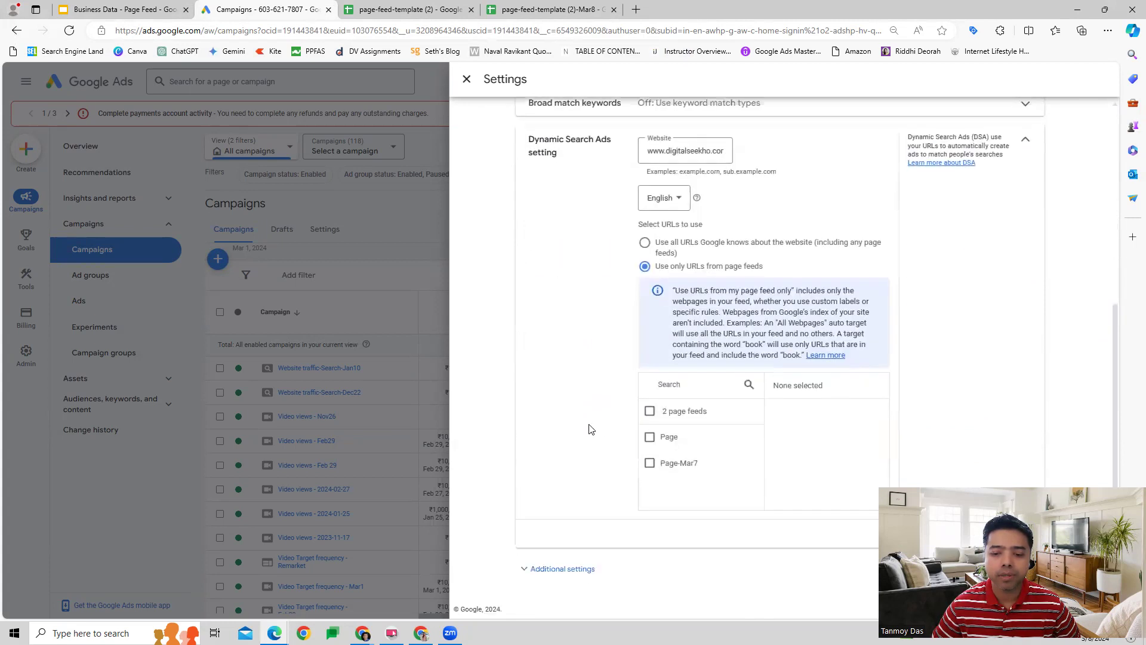
pyautogui.click(663, 469)
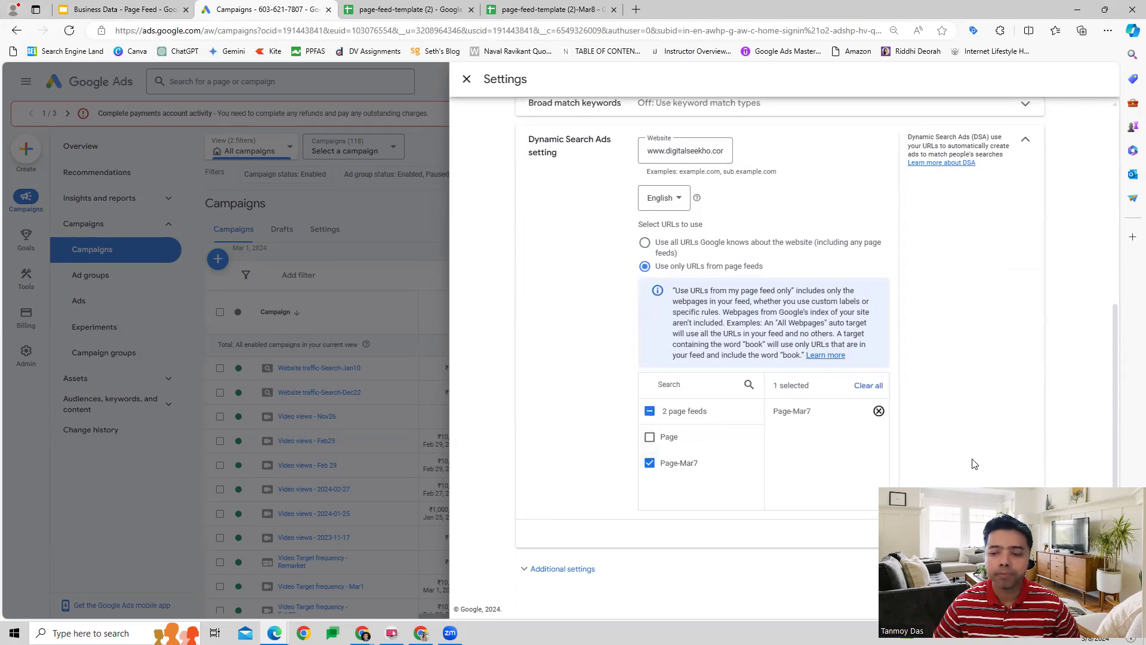
pyautogui.click(1033, 533)
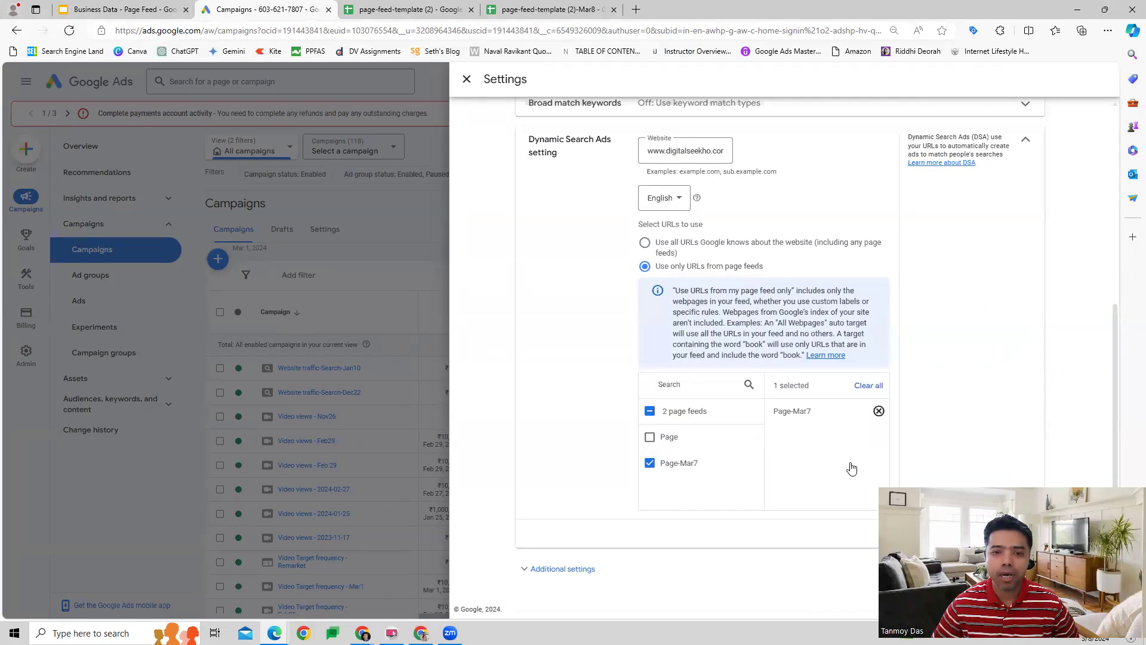
pyautogui.click(466, 78)
pyautogui.click(325, 396)
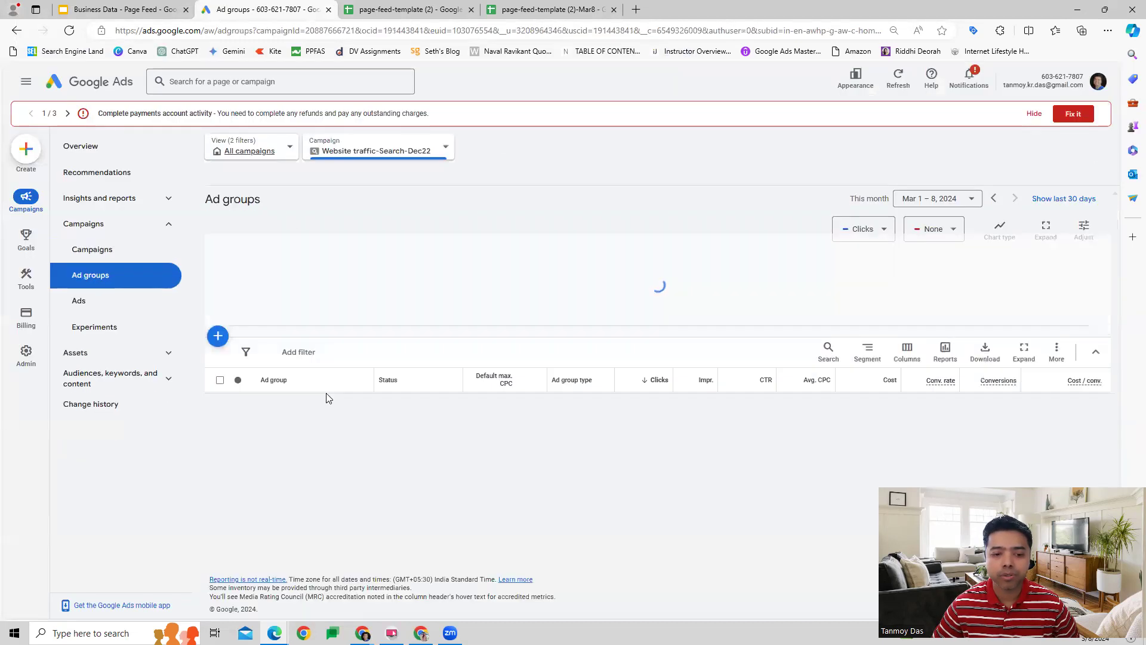
# - Create Ad group 4 as a Dynamic ad group with a ₹2 default bid
pyautogui.click(217, 336)
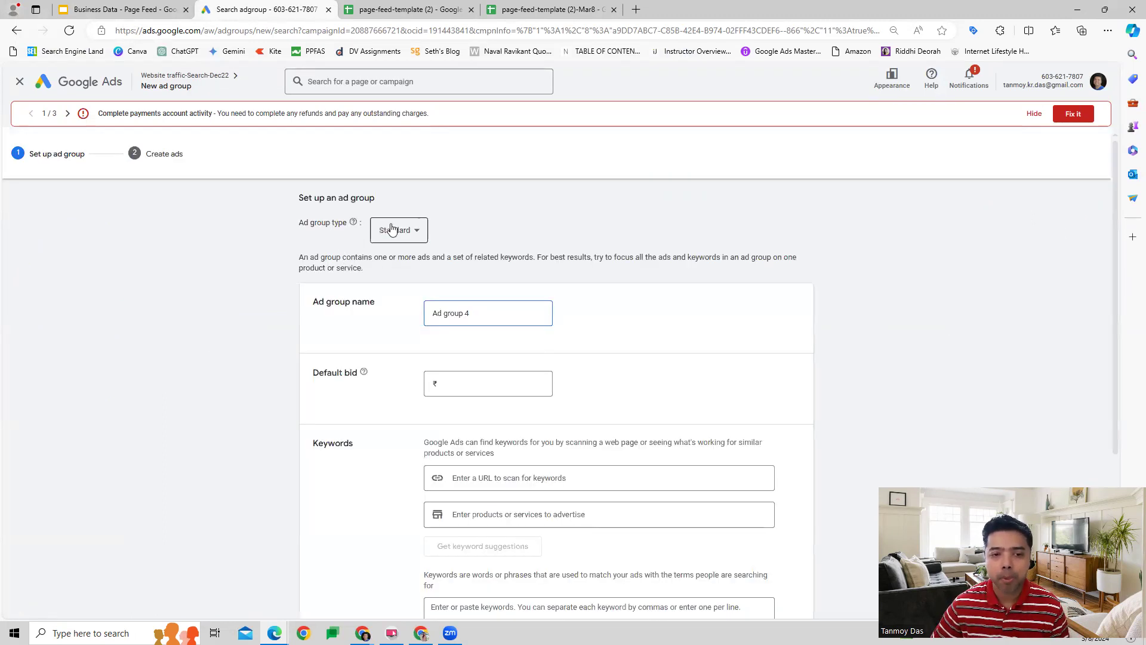
pyautogui.click(392, 229)
pyautogui.click(396, 259)
pyautogui.click(674, 361)
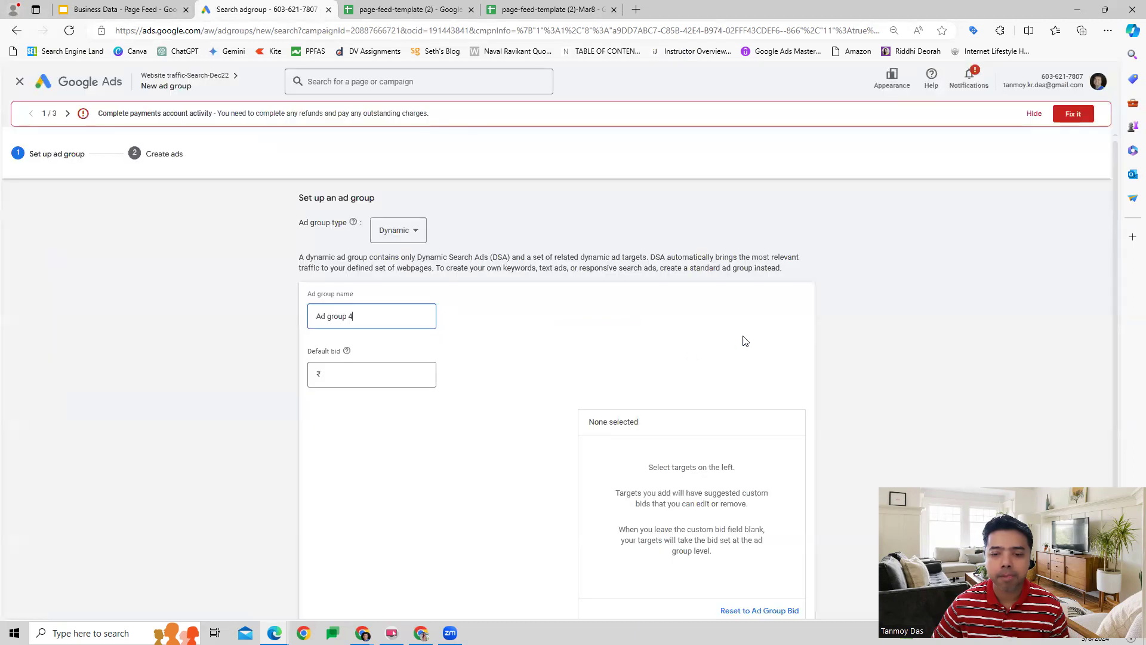
pyautogui.click(376, 373)
pyautogui.write('2')
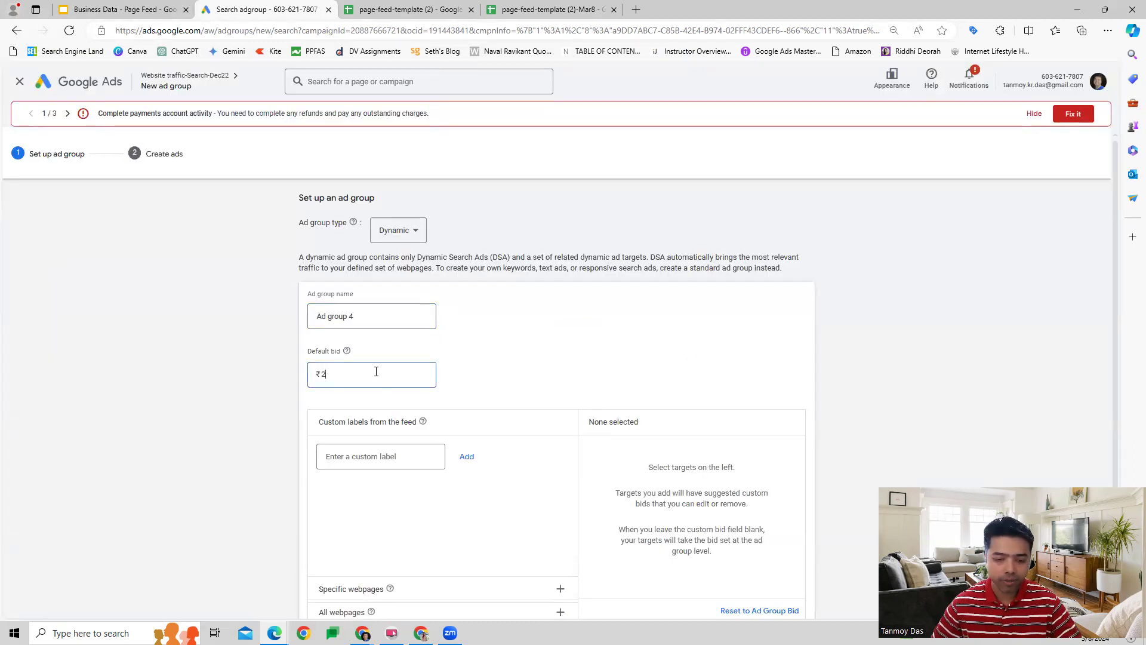
pyautogui.click(454, 370)
pyautogui.scroll(-2, 515, 357)
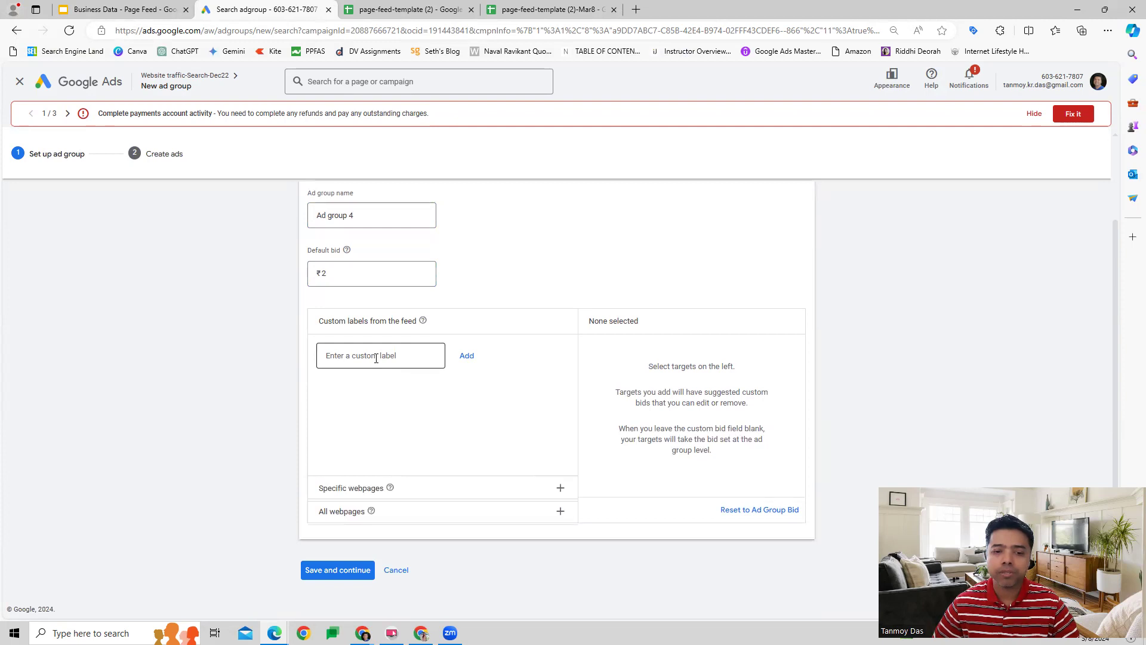
pyautogui.click(376, 358)
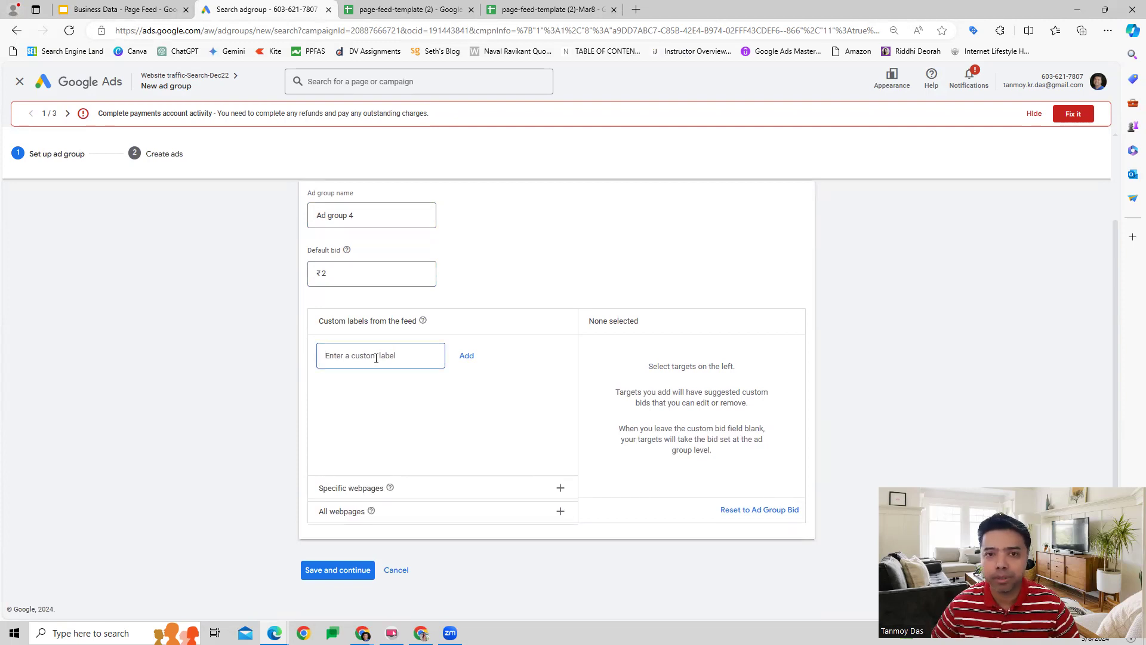
# - Copy the HOME label from cell B2 of the Mar8 page feed sheet for the ad group form
pyautogui.click(547, 10)
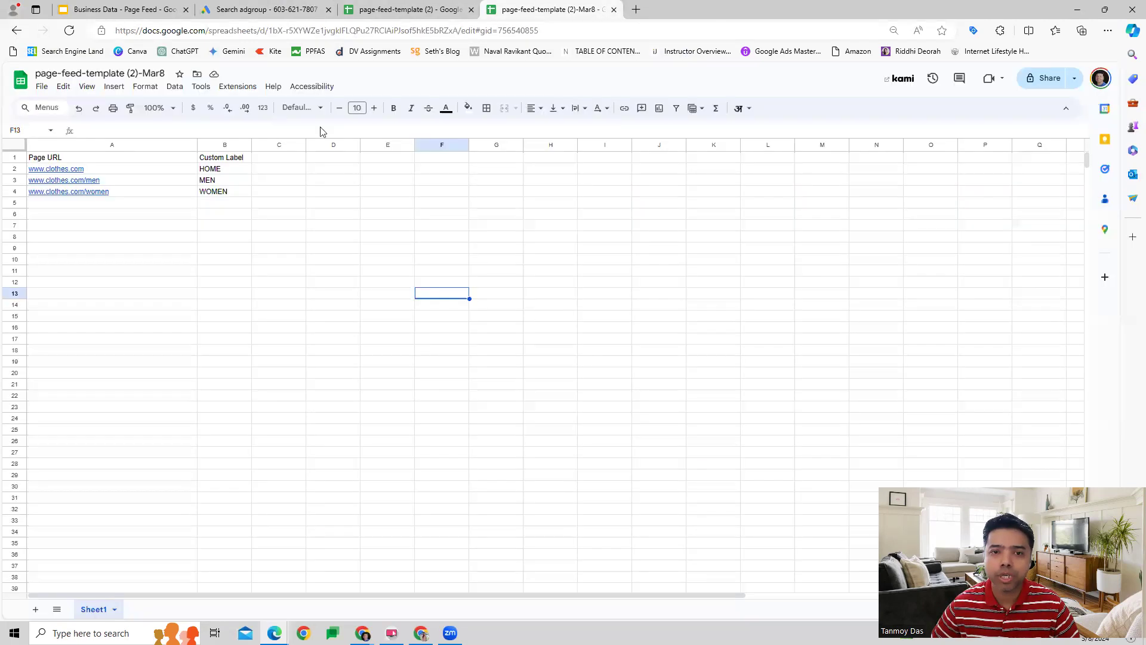
pyautogui.moveTo(233, 171); pyautogui.dragTo(237, 192)
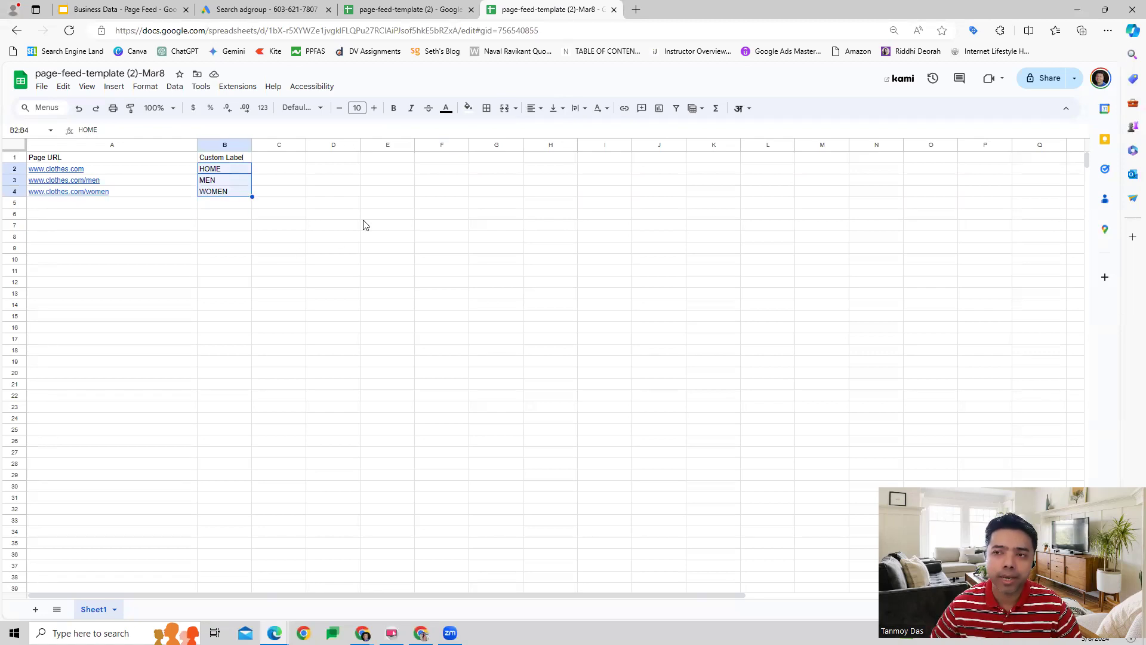
pyautogui.click(240, 171)
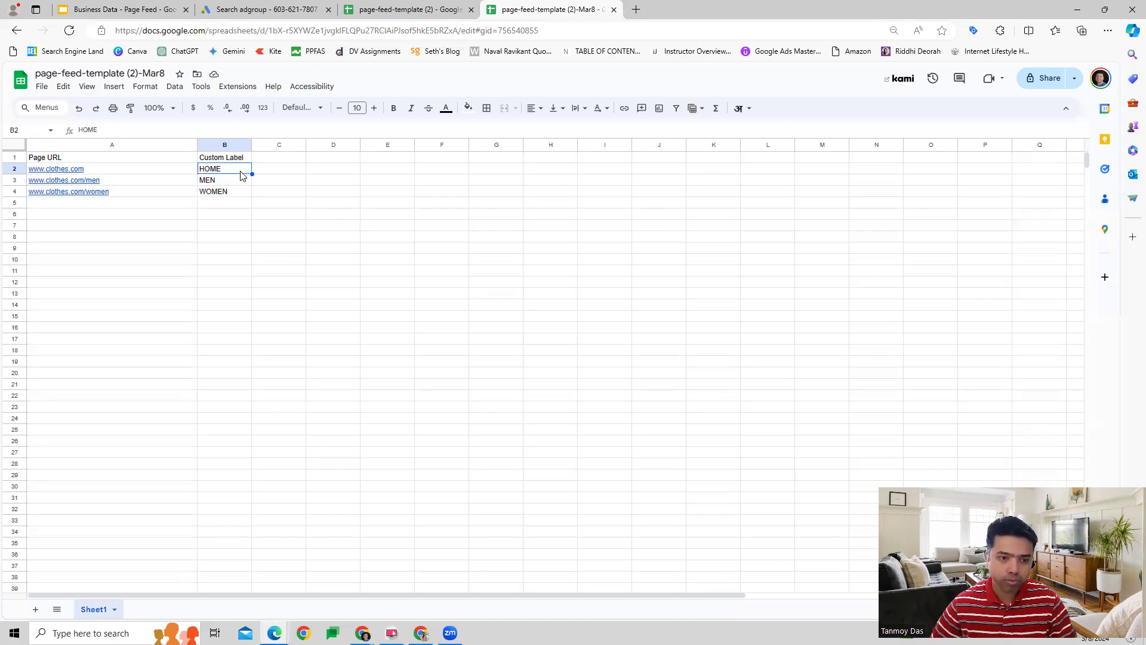
pyautogui.hotkey('ctrl', 'c')
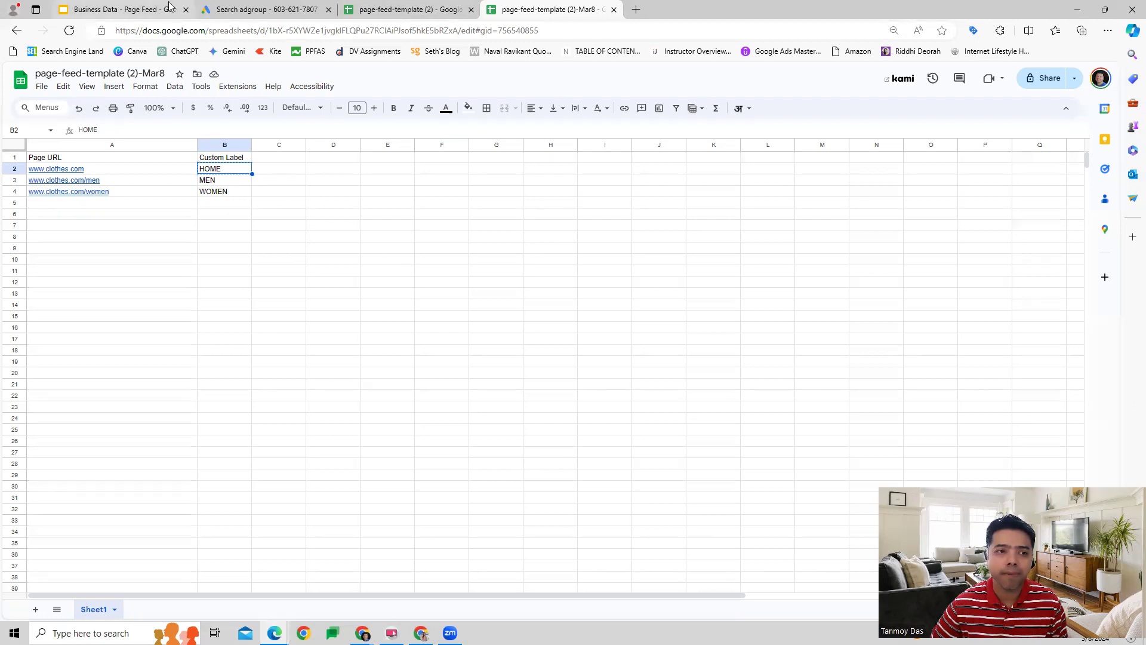
pyautogui.click(259, 8)
# - Add HOME as a custom label target with a ₹1 bid
pyautogui.hotkey('ctrl', 'v')
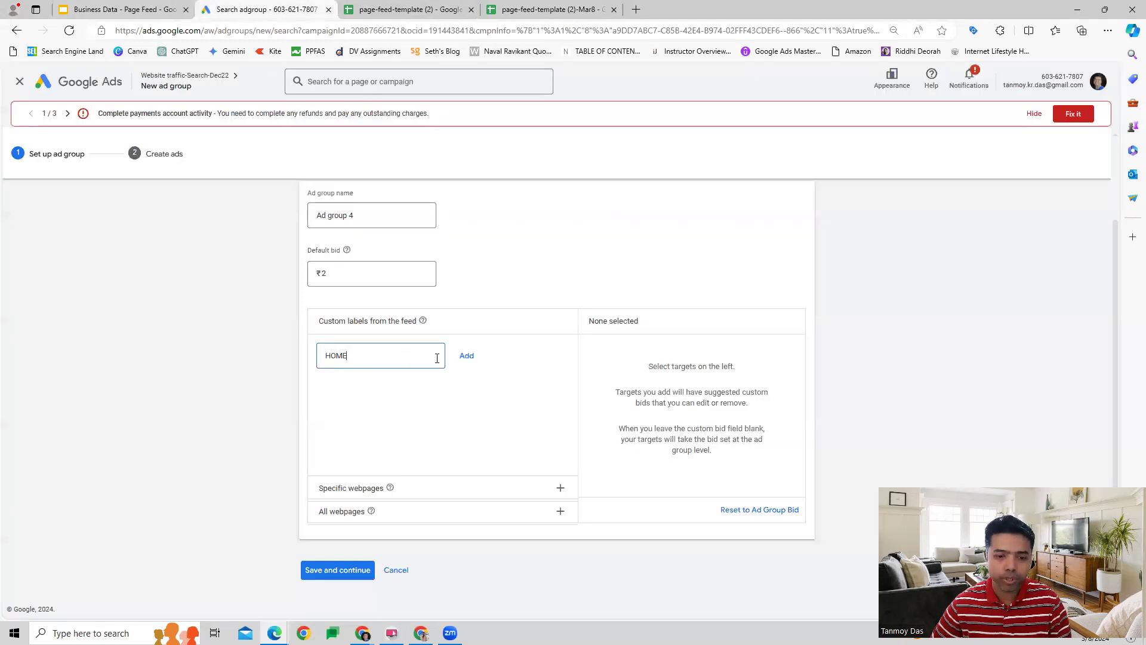
pyautogui.click(467, 355)
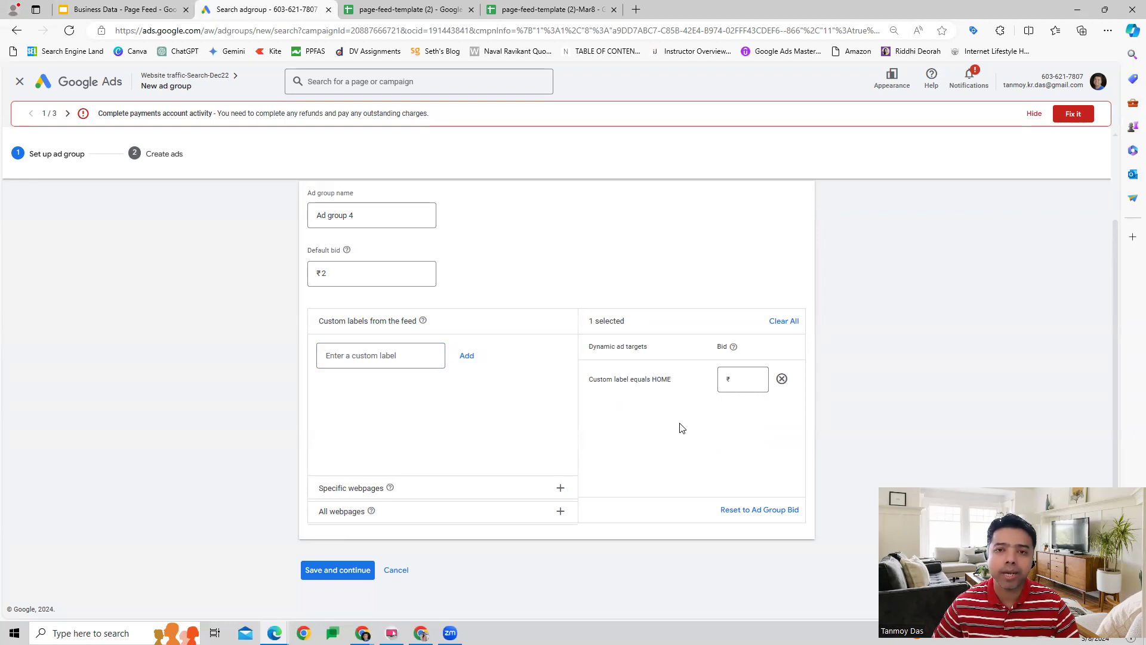
pyautogui.click(730, 387)
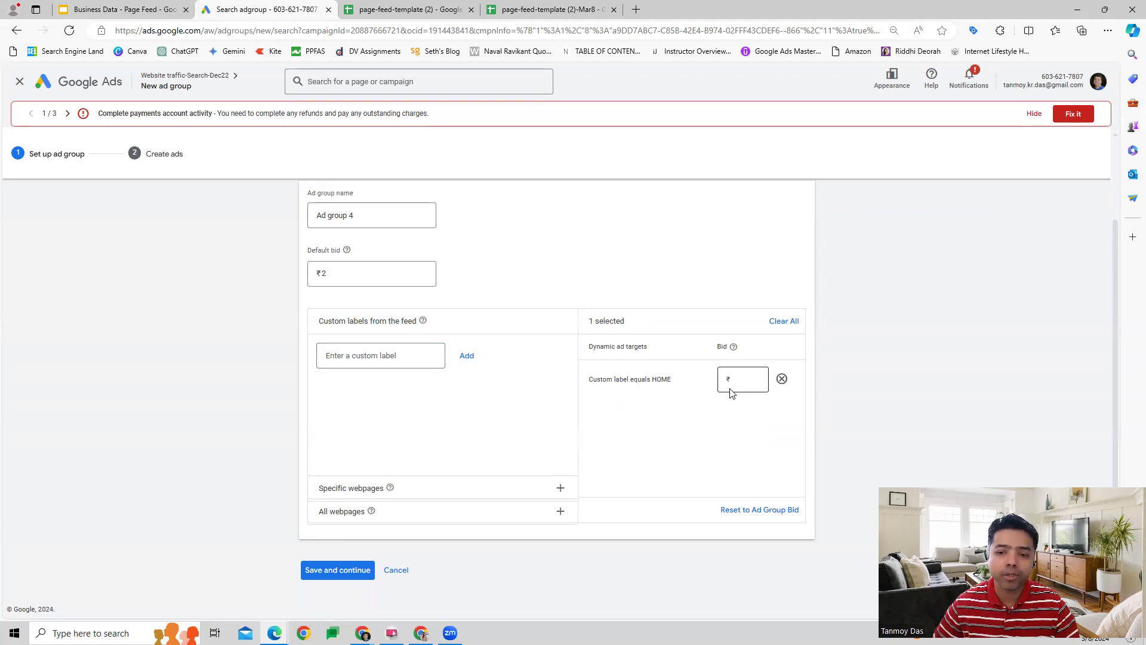
pyautogui.write('1')
pyautogui.click(721, 431)
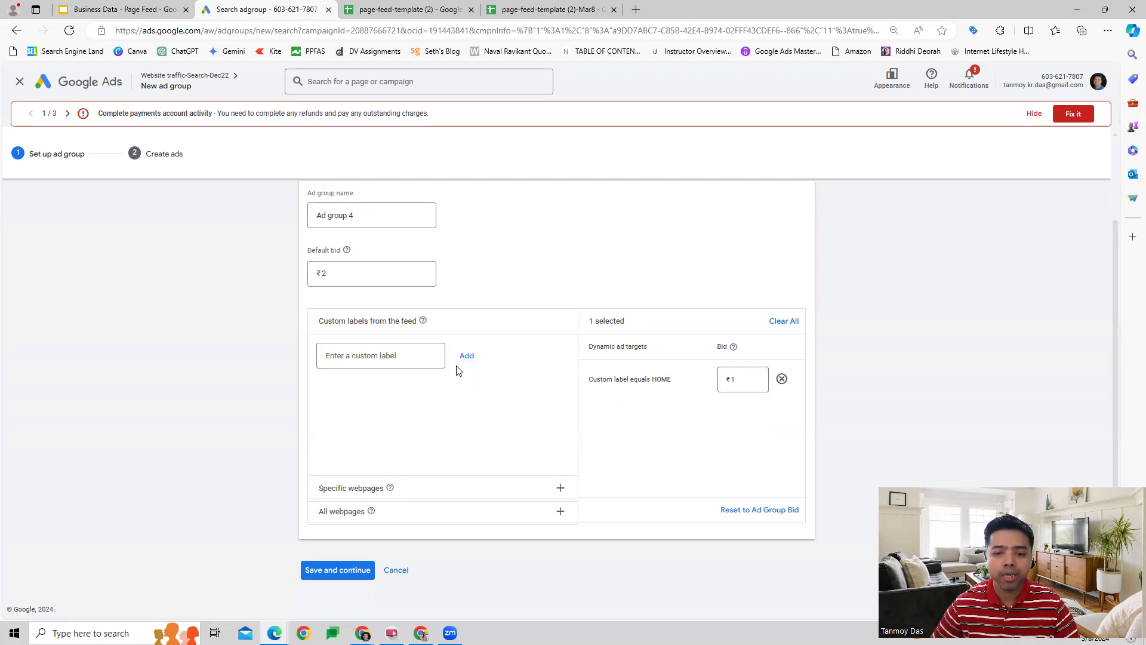
# - Copy MEN from the sheet, target it with a ₹2 bid, and save and continue to ads
pyautogui.click(391, 358)
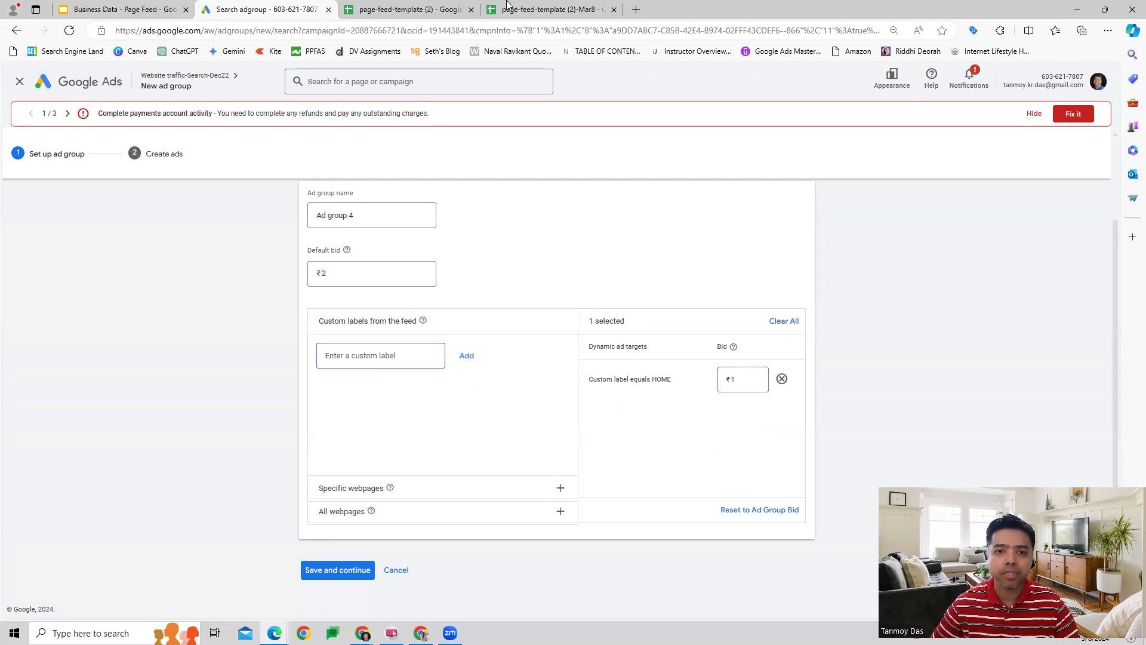
pyautogui.click(525, 6)
pyautogui.click(220, 185)
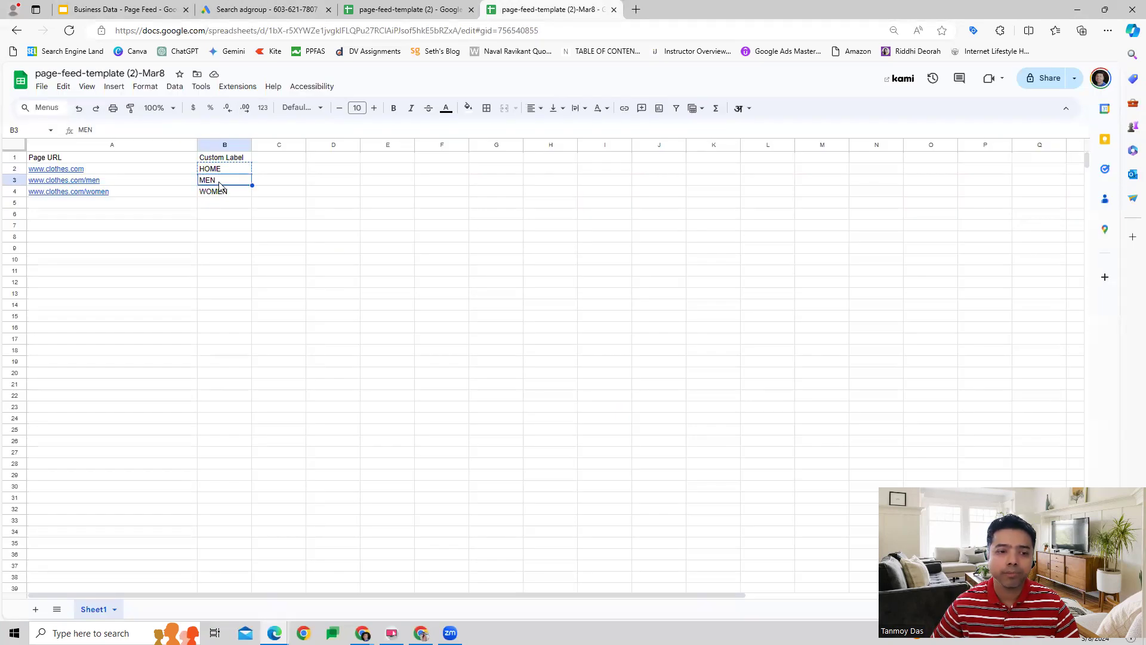
pyautogui.hotkey('ctrl', 'c')
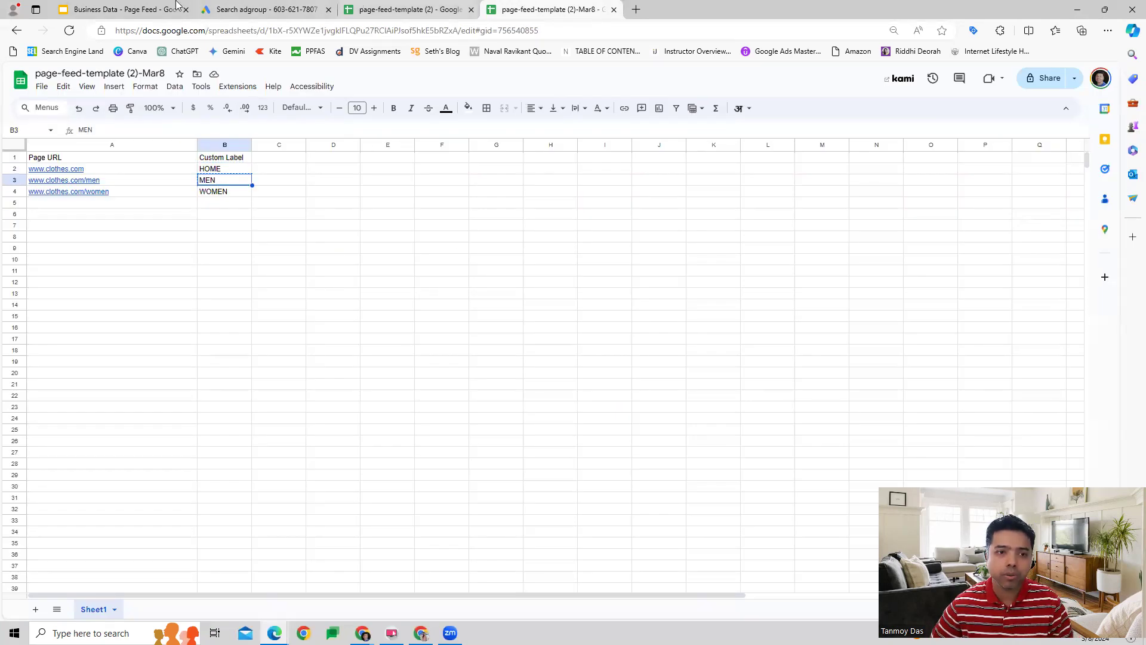
pyautogui.click(292, 9)
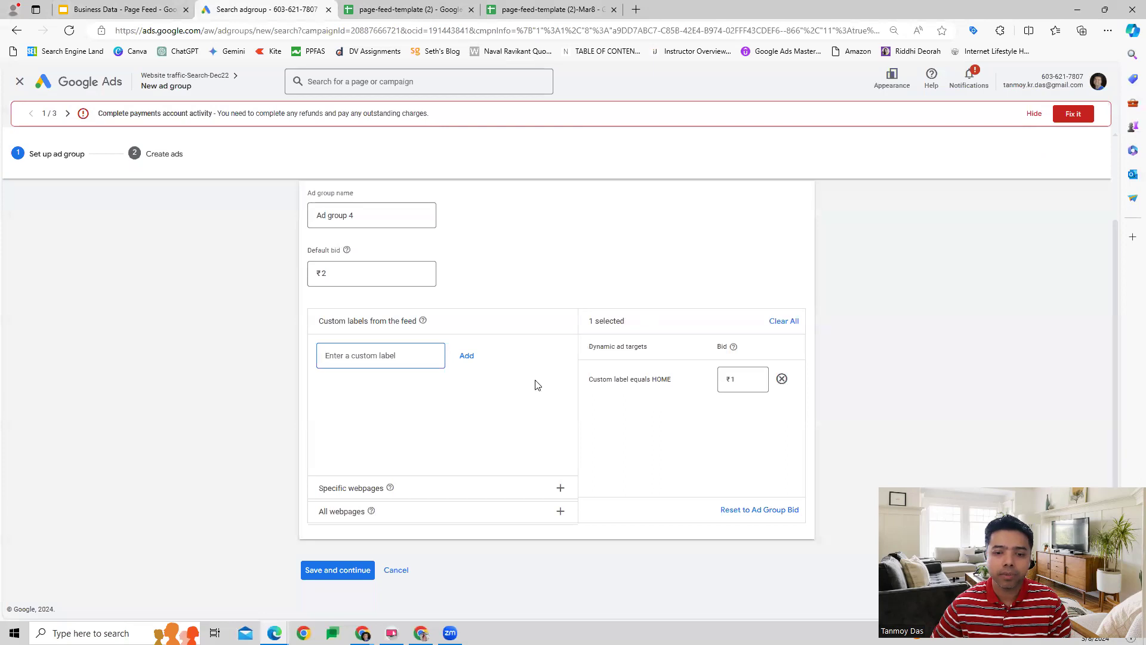
pyautogui.hotkey('ctrl', 'v')
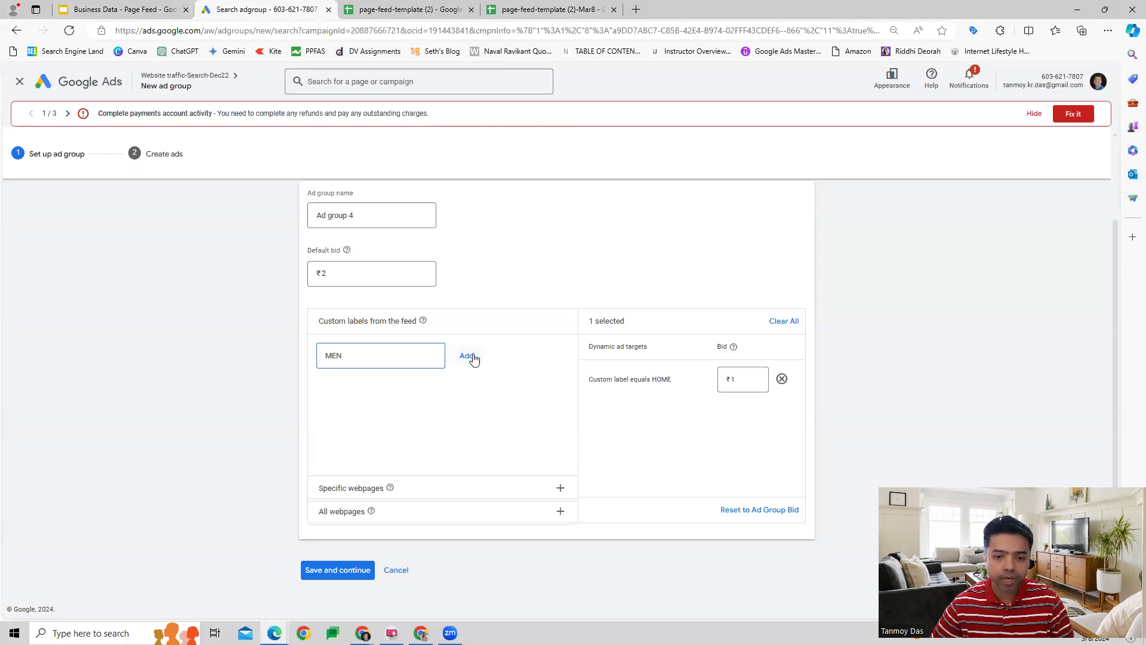
pyautogui.click(469, 357)
pyautogui.click(744, 412)
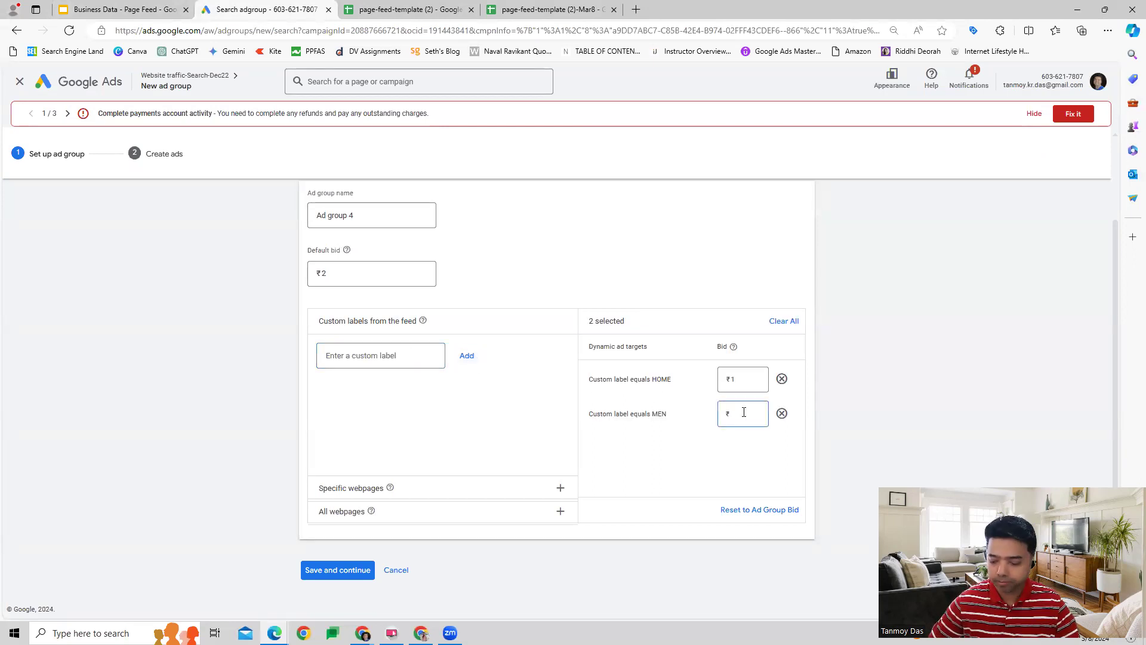
pyautogui.write('2')
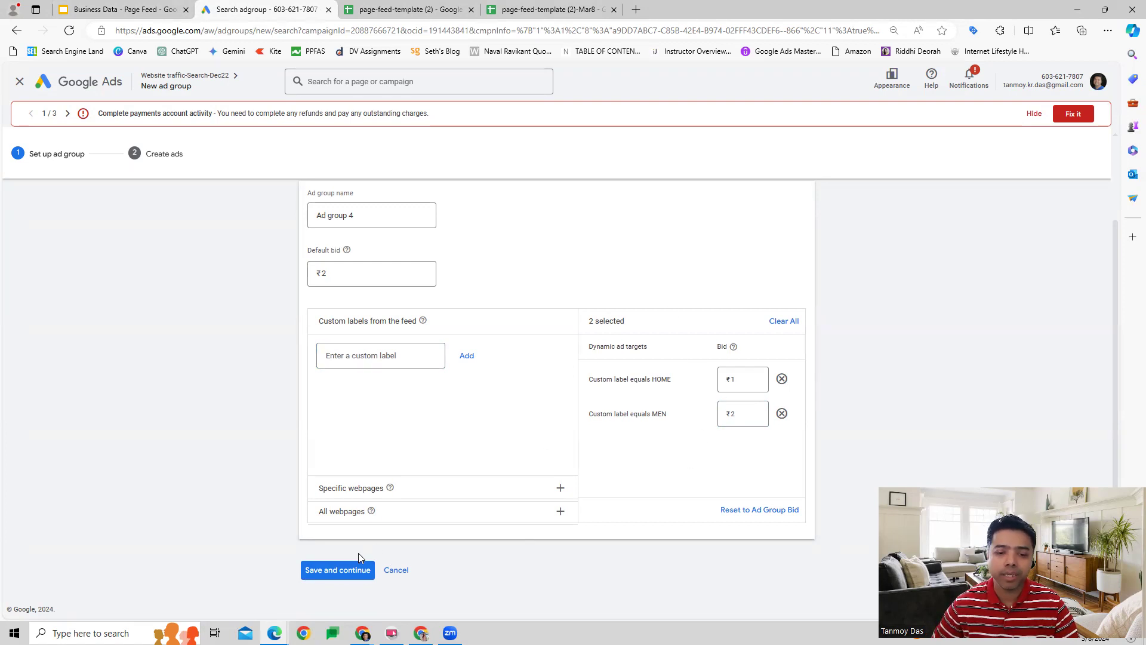
pyautogui.click(336, 568)
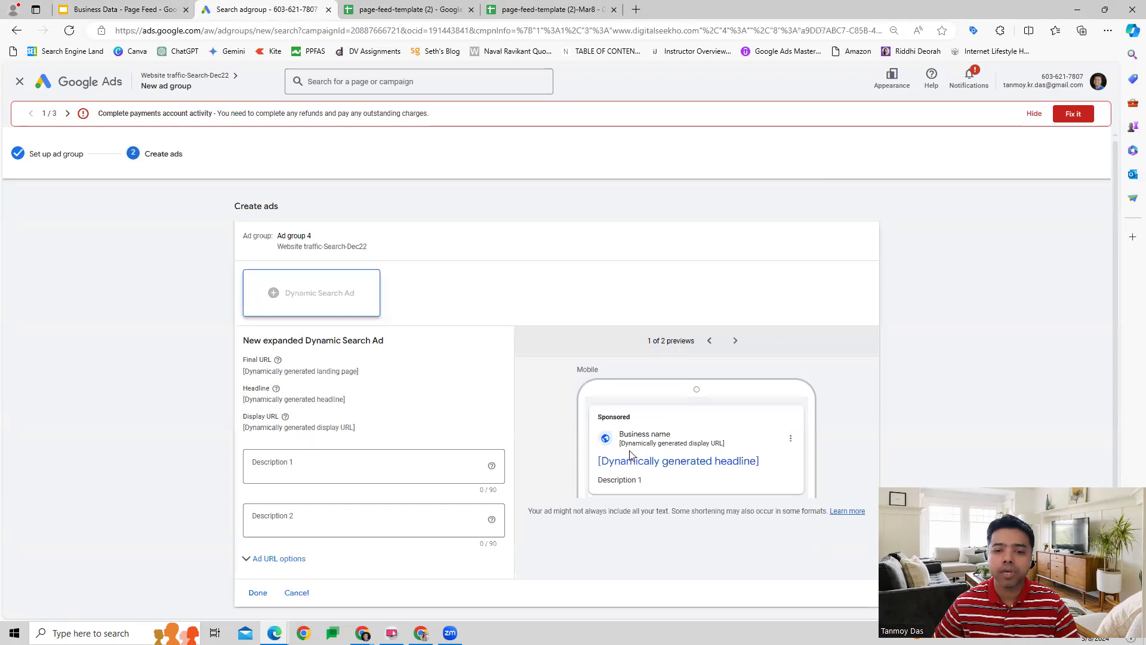
# - Fill Description 1 with 'Get The Best Deals.' and begin Description 2, 'Get Great Discounts Here'
pyautogui.scroll(-1, 418, 406)
pyautogui.click(292, 401)
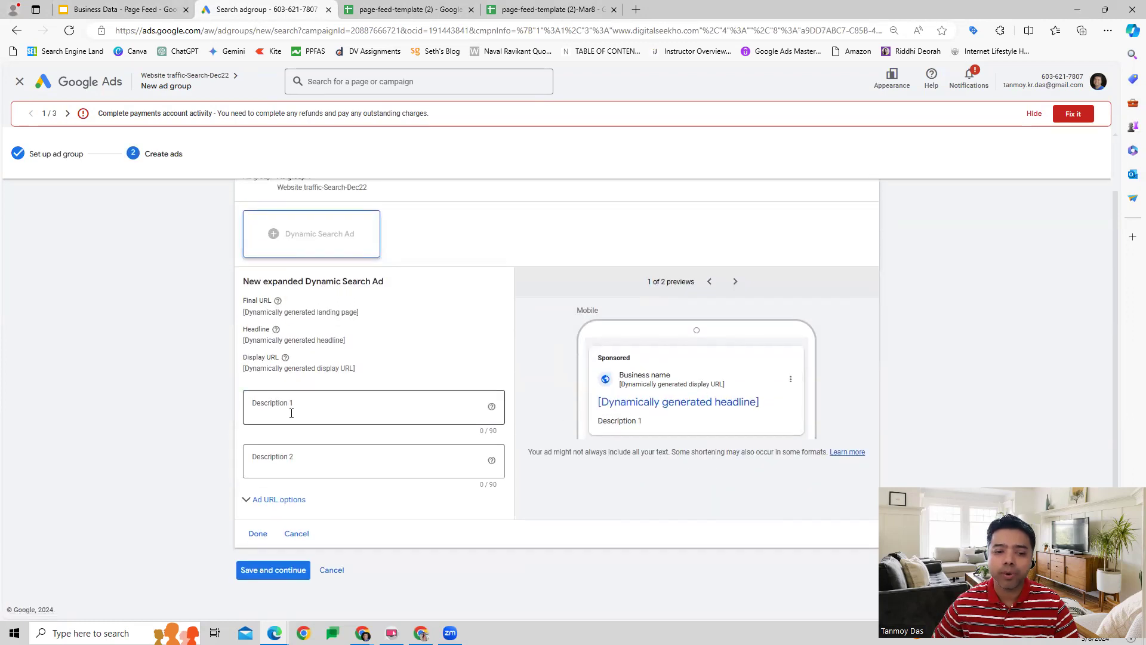
pyautogui.press('Tab')
pyautogui.click(285, 408)
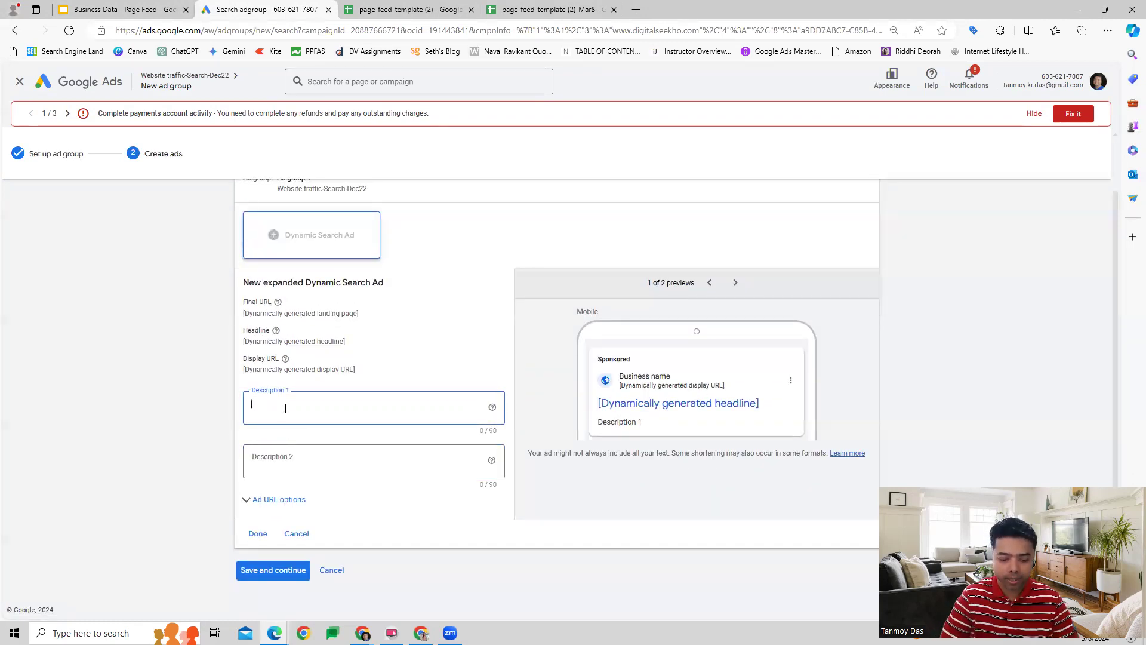
pyautogui.write('Get The B')
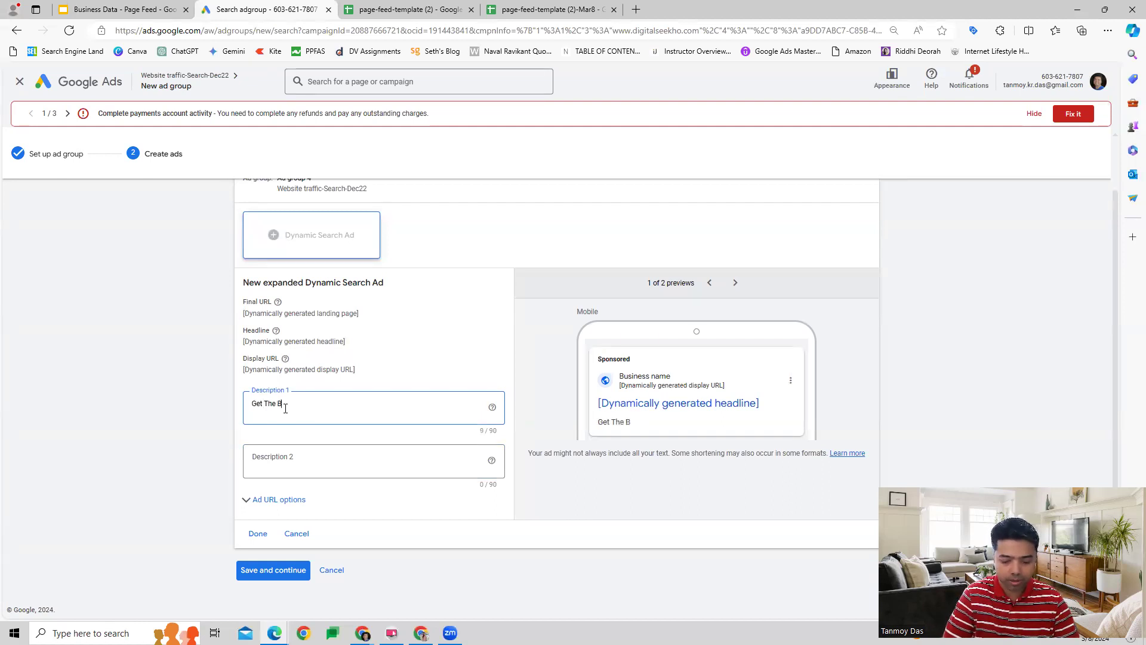
pyautogui.write('est Deals.')
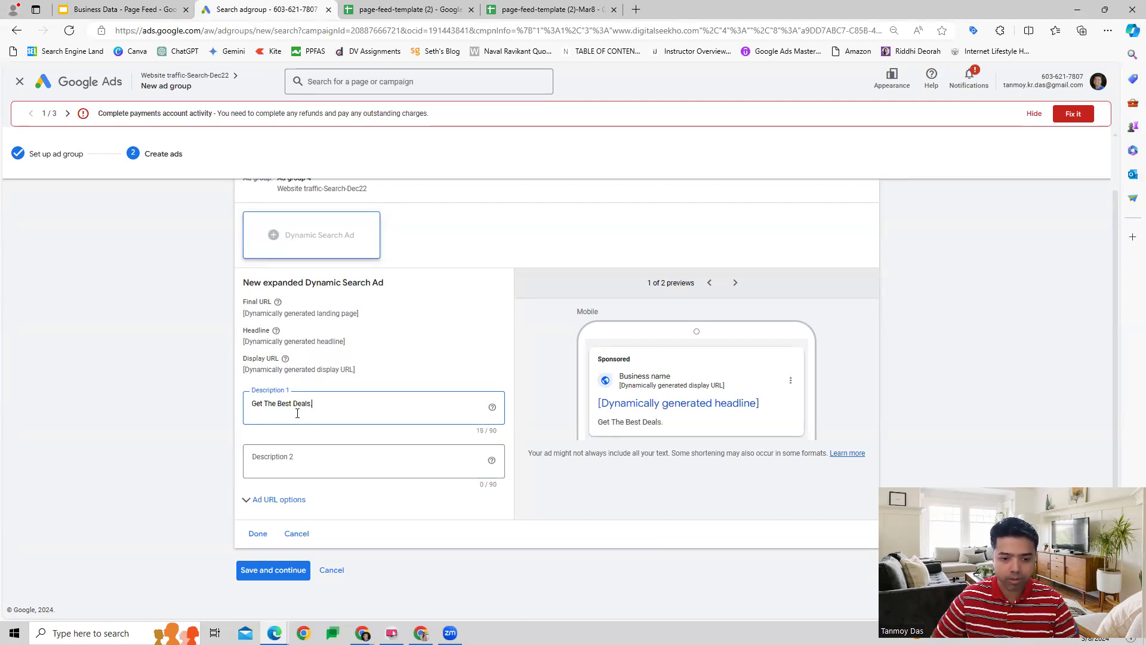
pyautogui.click(323, 456)
pyautogui.write('Get Gr')
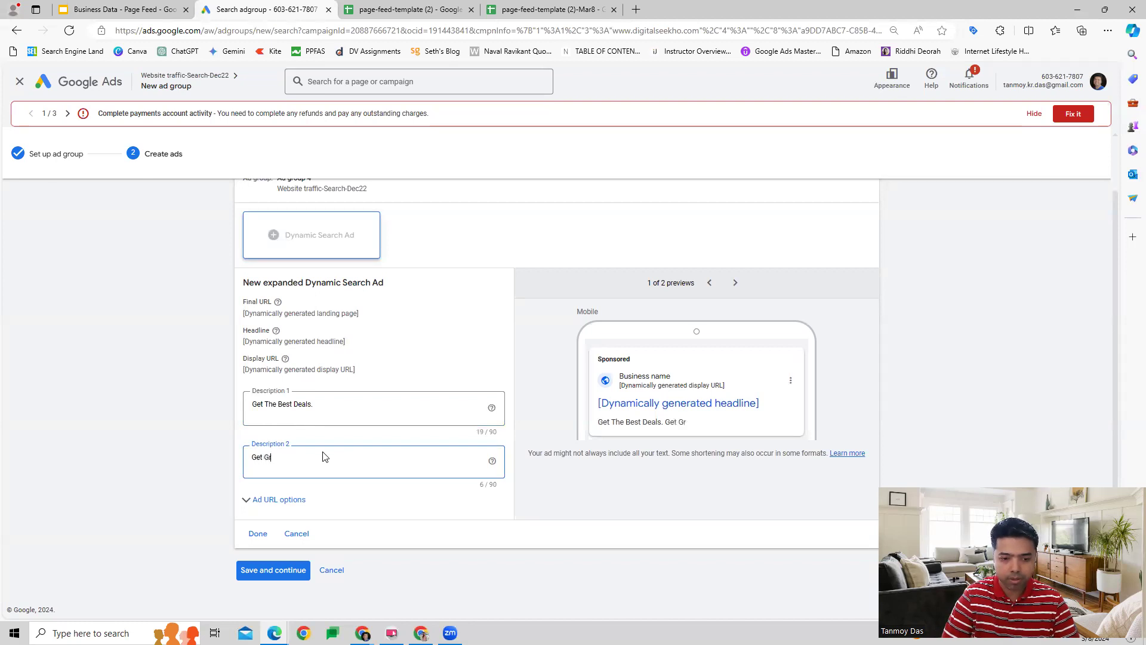
pyautogui.write('eat Discount')
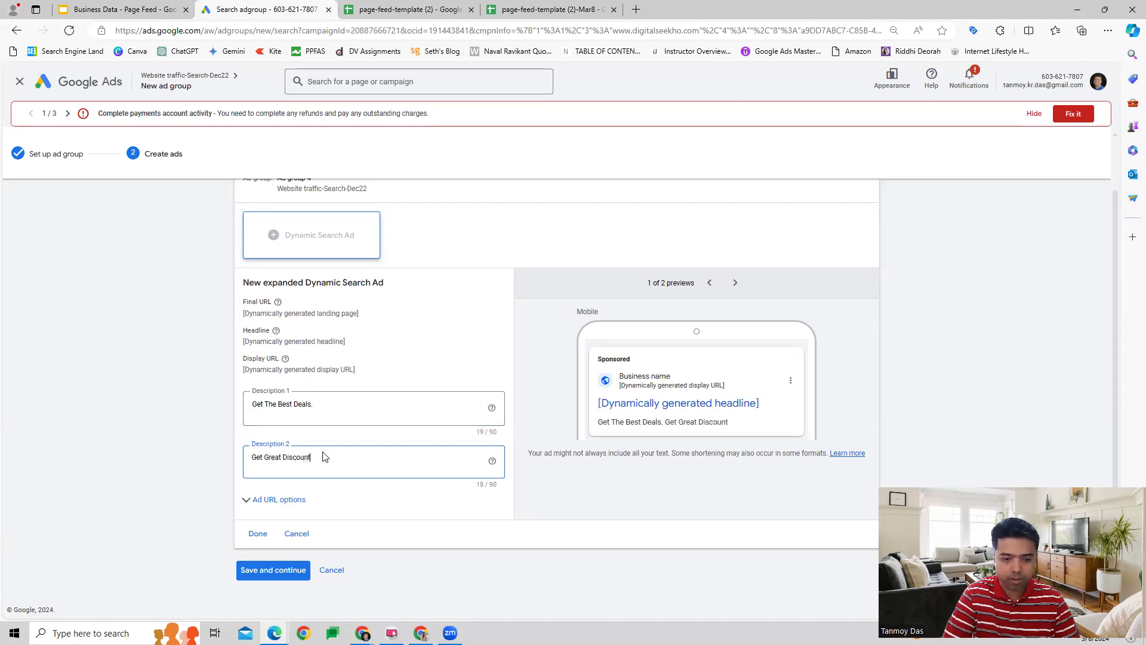
pyautogui.write('s Here.')
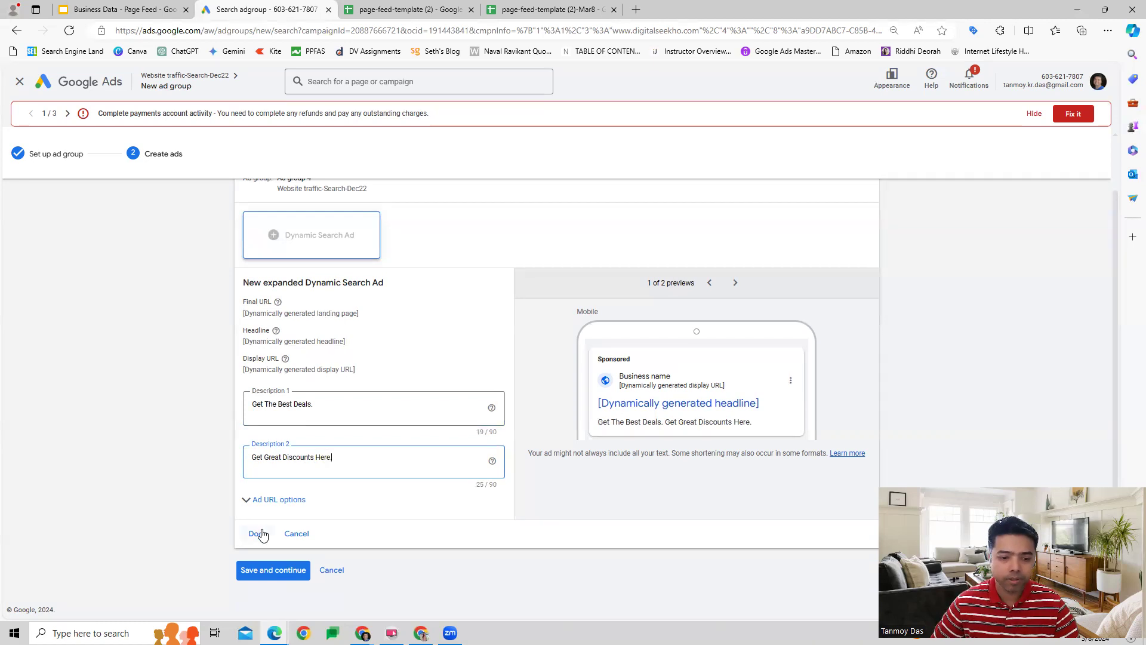
# - Finish the dynamic search ad and save Ad group 4 with it
pyautogui.click(258, 533)
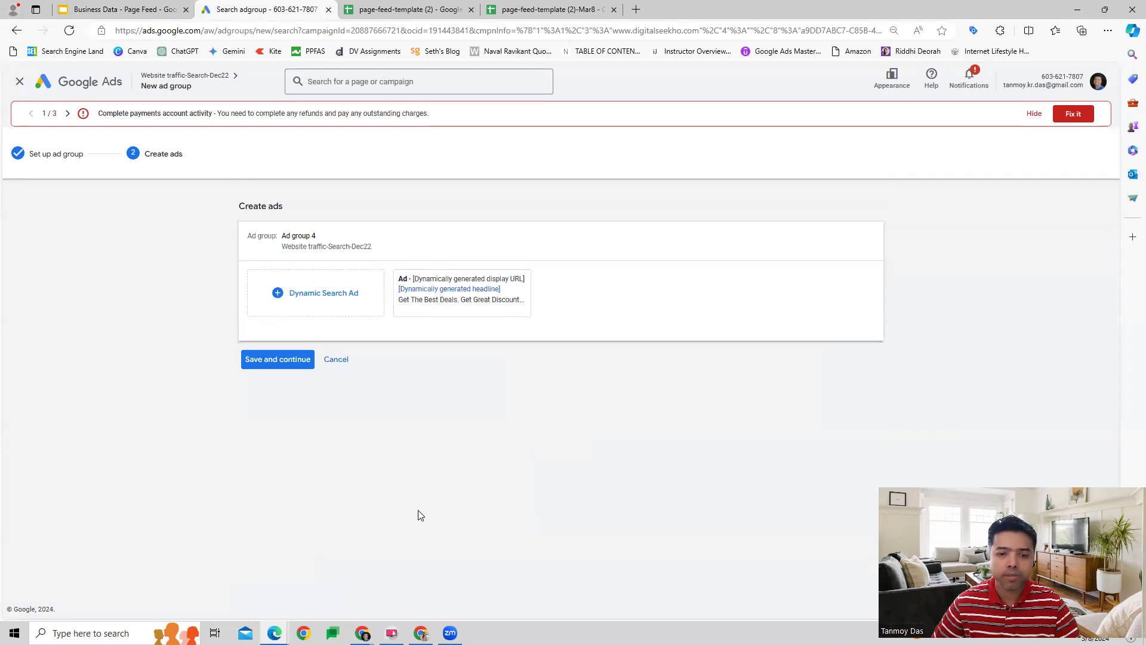
pyautogui.click(281, 364)
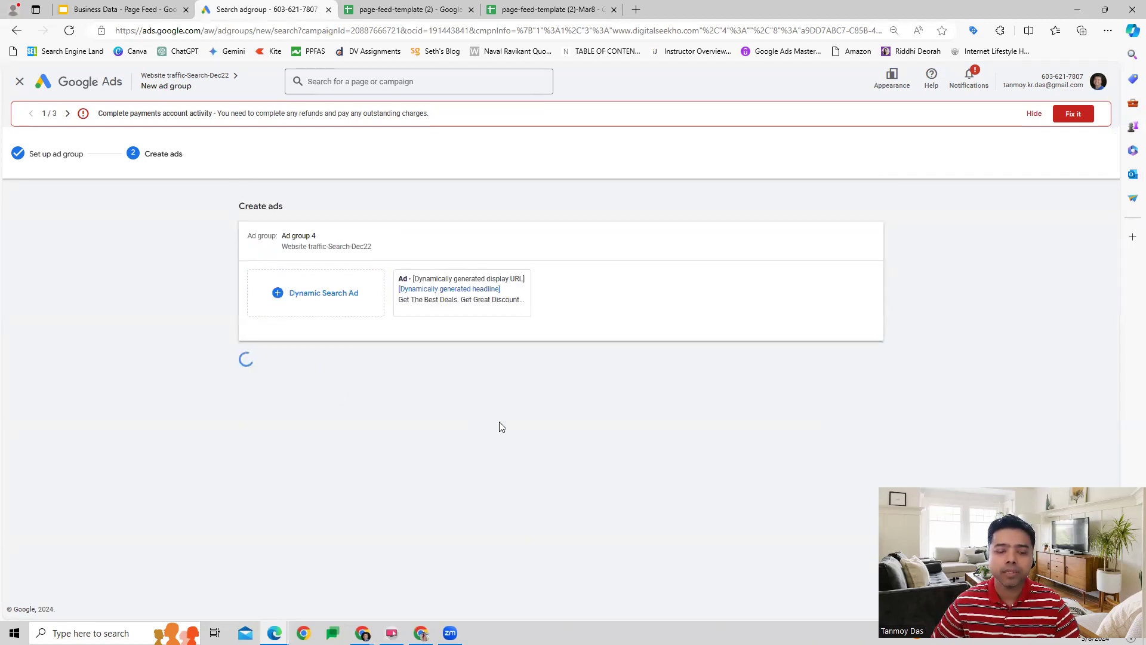